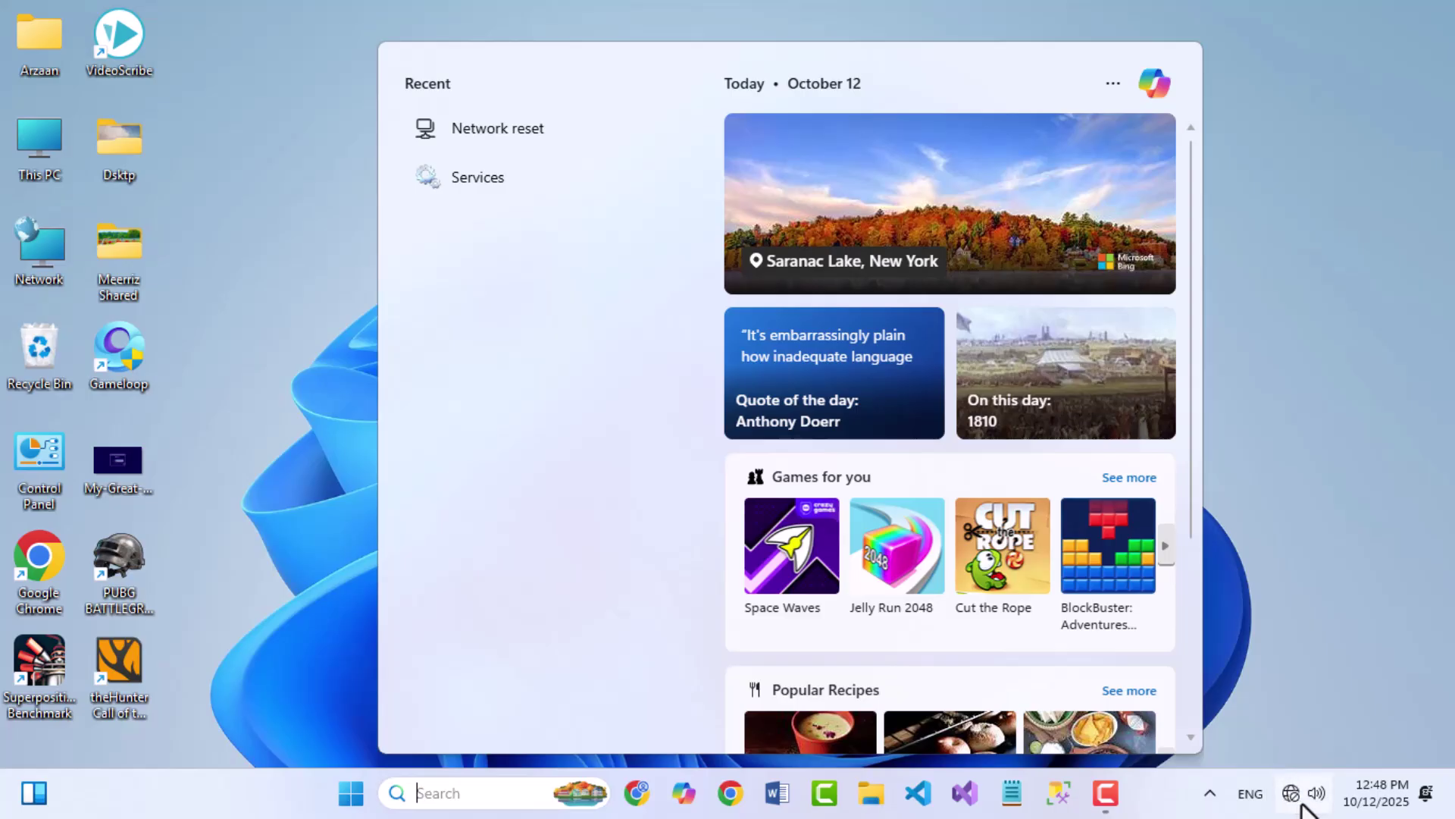
# Step: Check the quick settings for a Wi-Fi option and dismiss them
pyautogui.click(1298, 799)
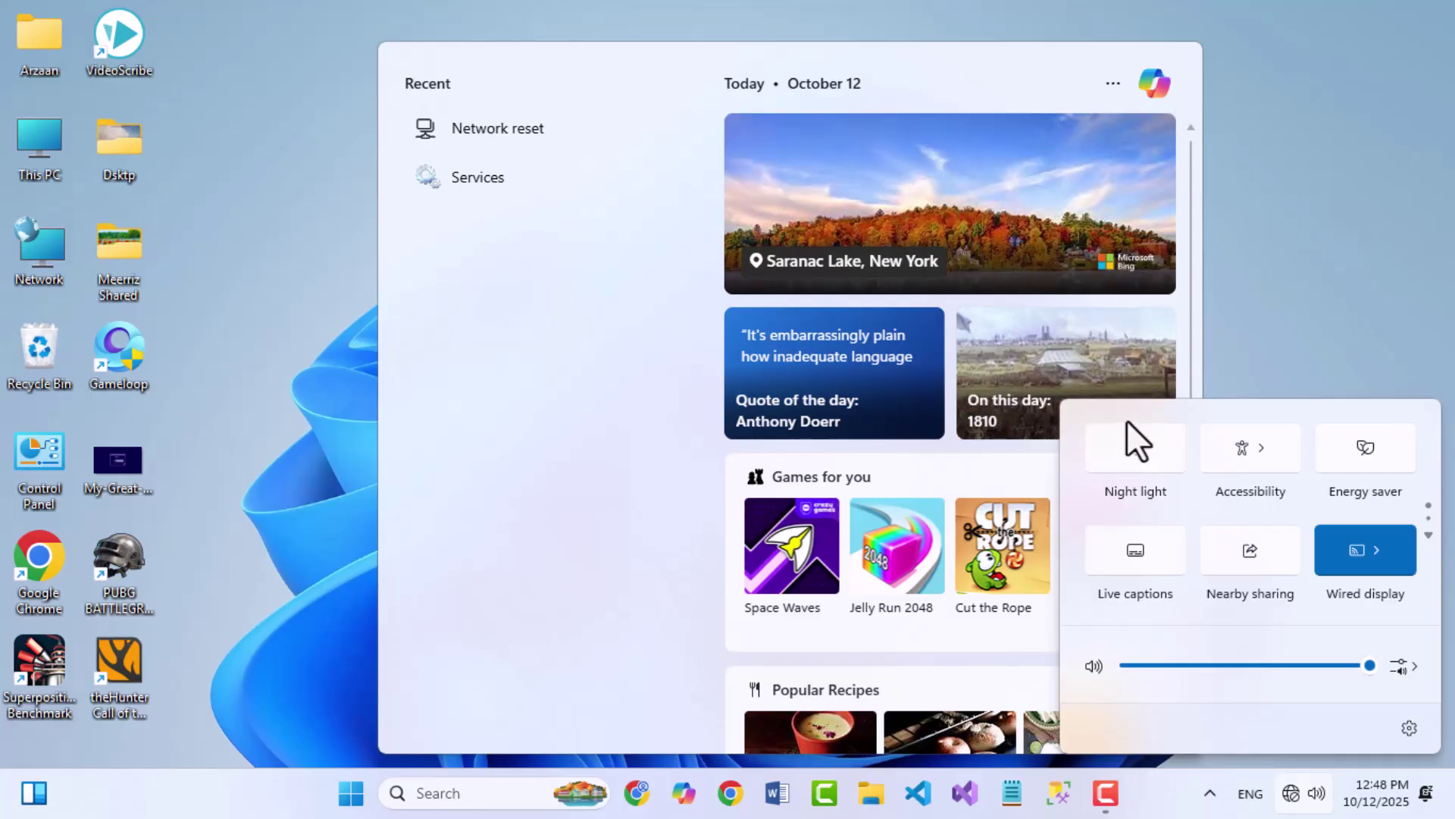
pyautogui.click(1294, 306)
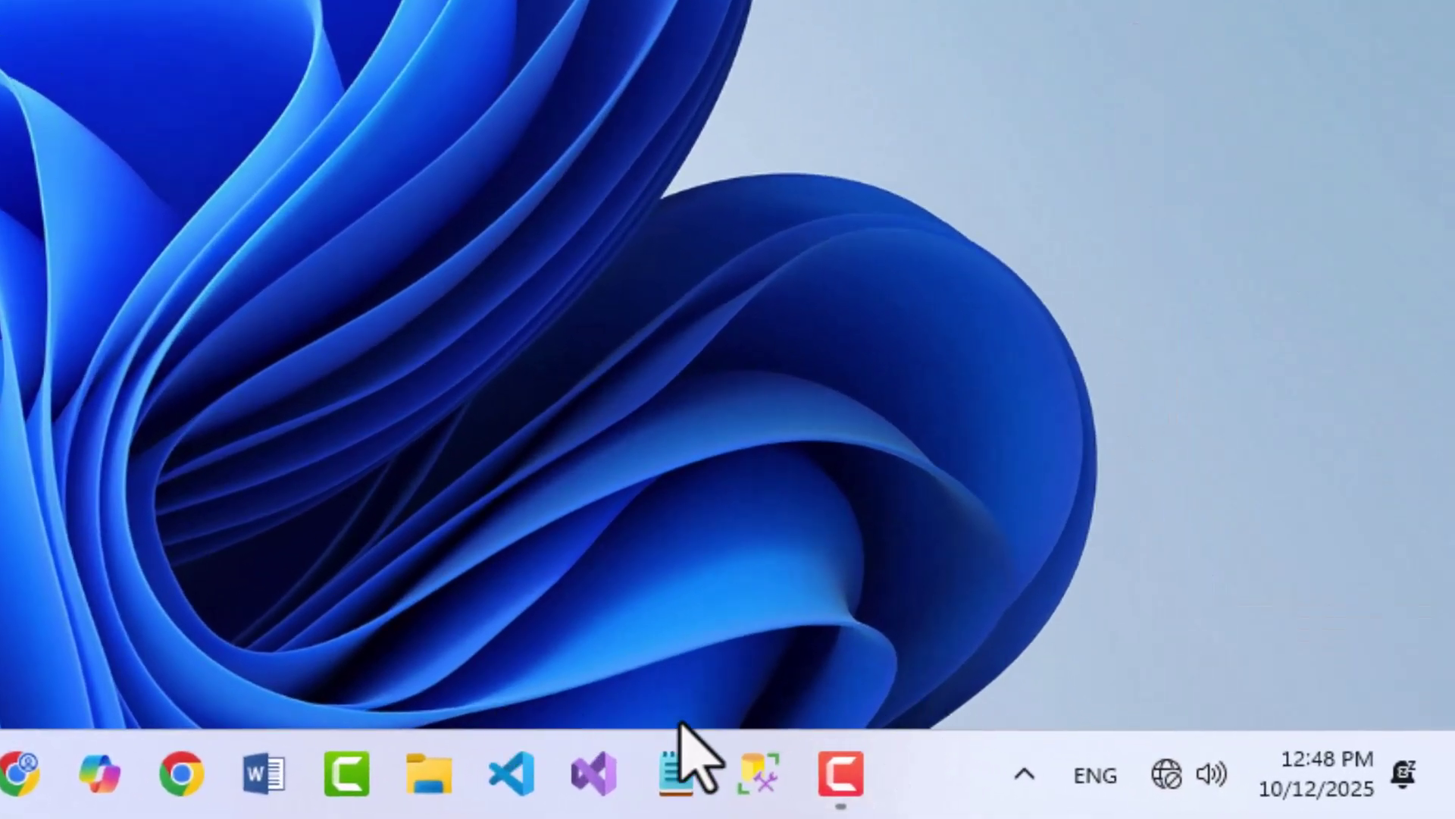
pyautogui.click(1169, 780)
# Step: Run the network problem diagnosis and go through its list of recommendations
pyautogui.rightClick(1166, 775)
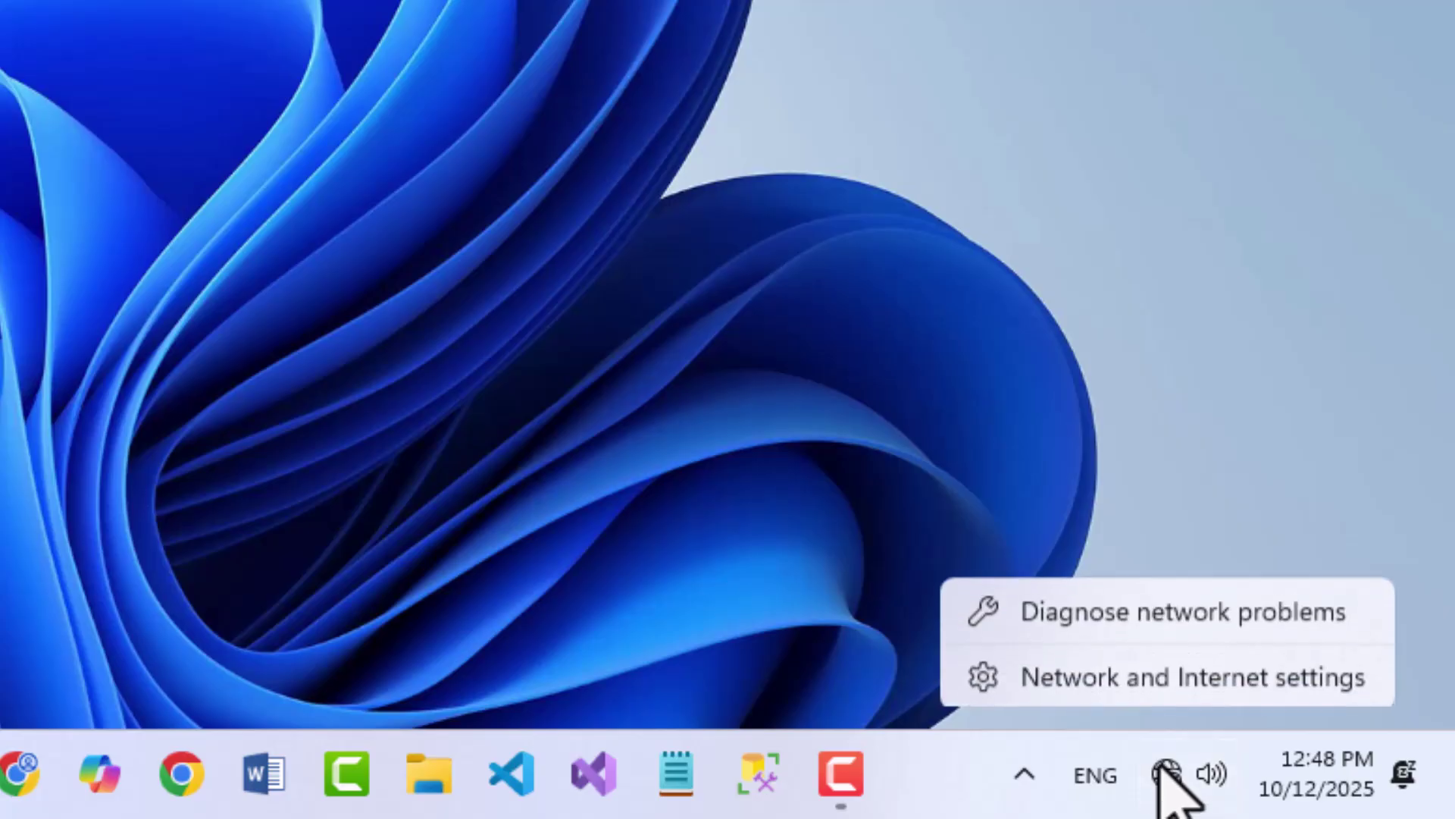
pyautogui.click(1110, 615)
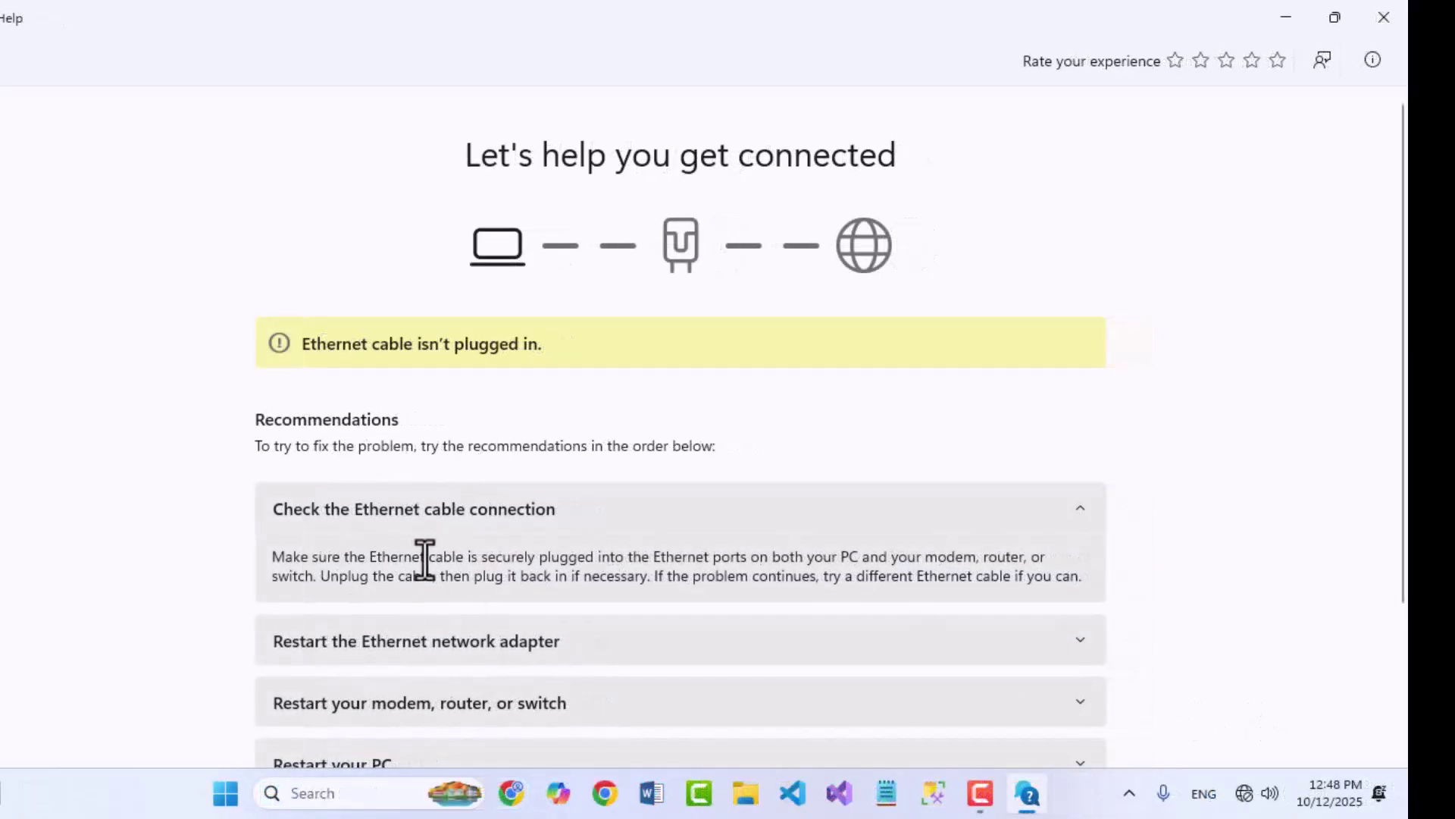
pyautogui.scroll(-3, 421, 576)
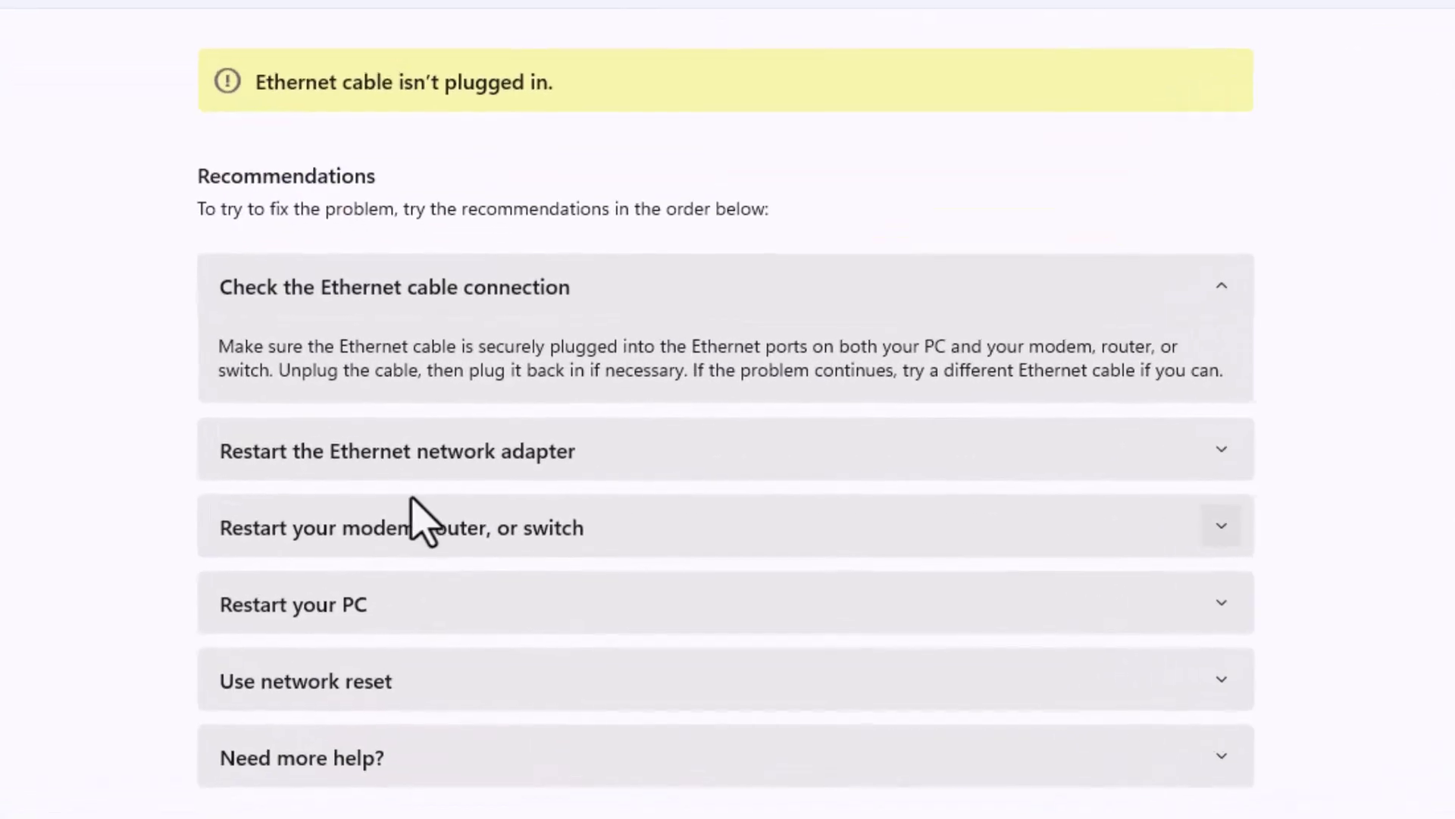
# Step: Restart the Ethernet network adapter from the recommendations and close the troubleshooter after reviewing the remaining advice
pyautogui.click(473, 453)
pyautogui.click(366, 591)
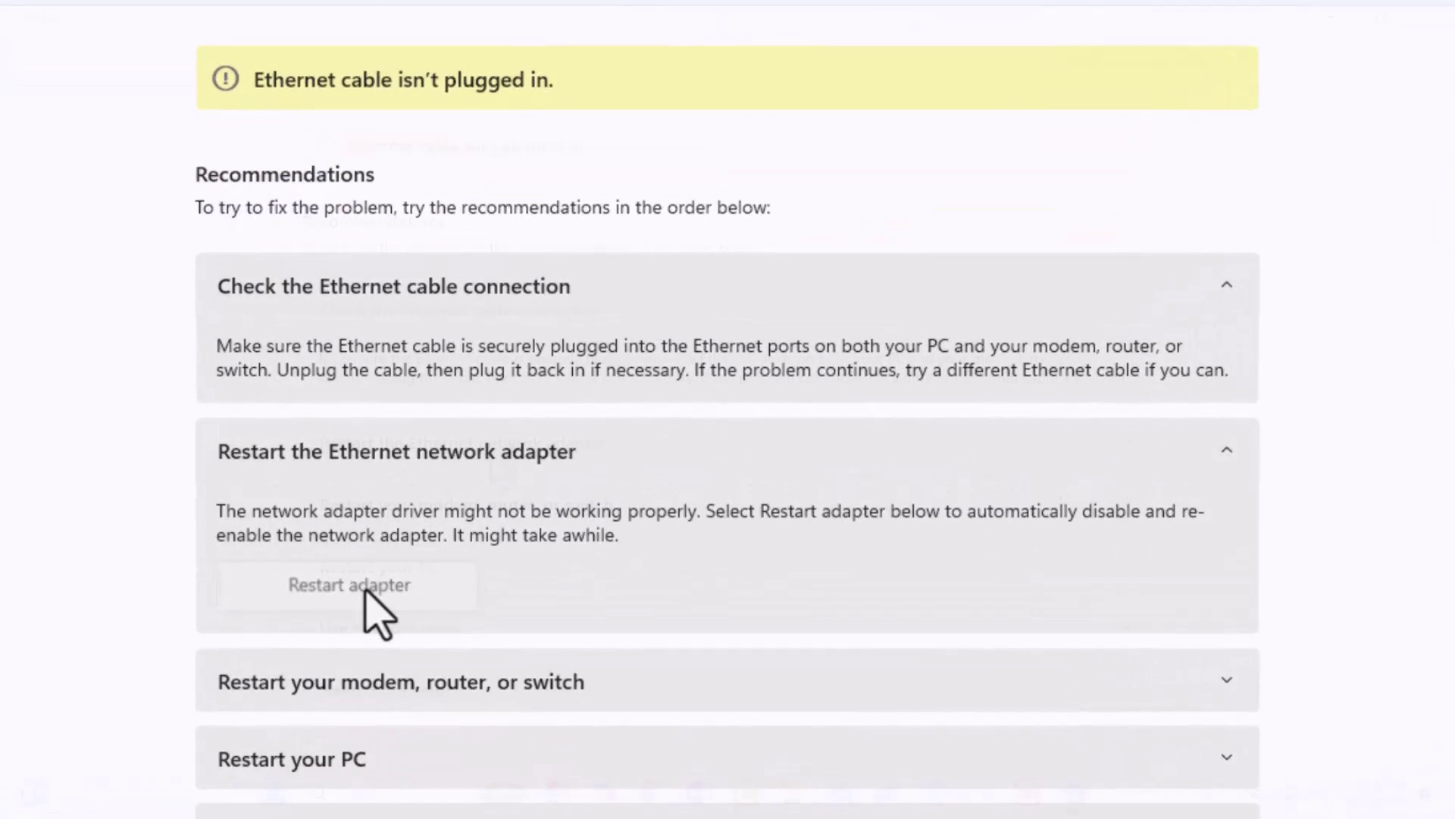
pyautogui.scroll(-2, 643, 251)
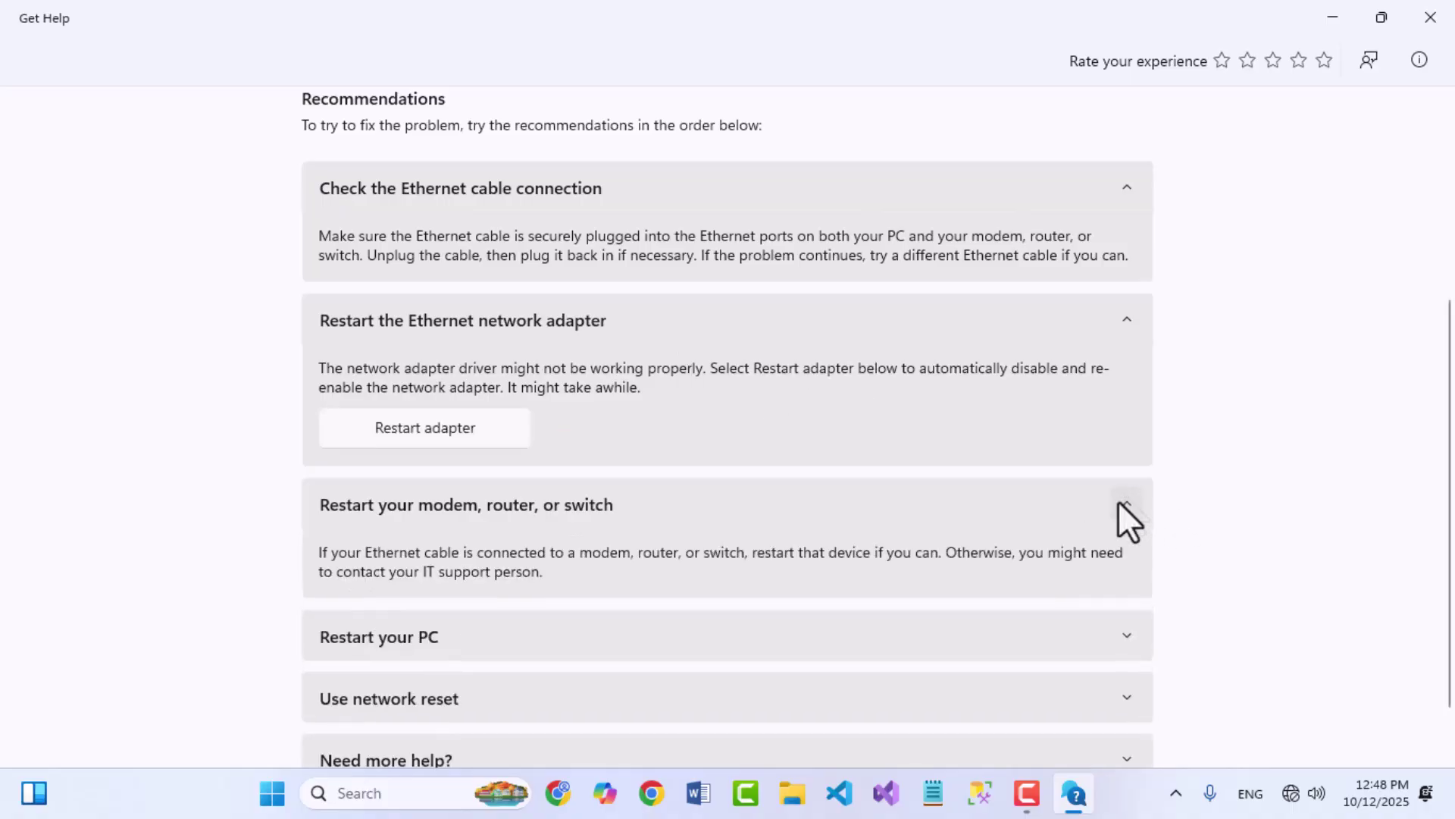
pyautogui.click(1291, 793)
pyautogui.click(1430, 17)
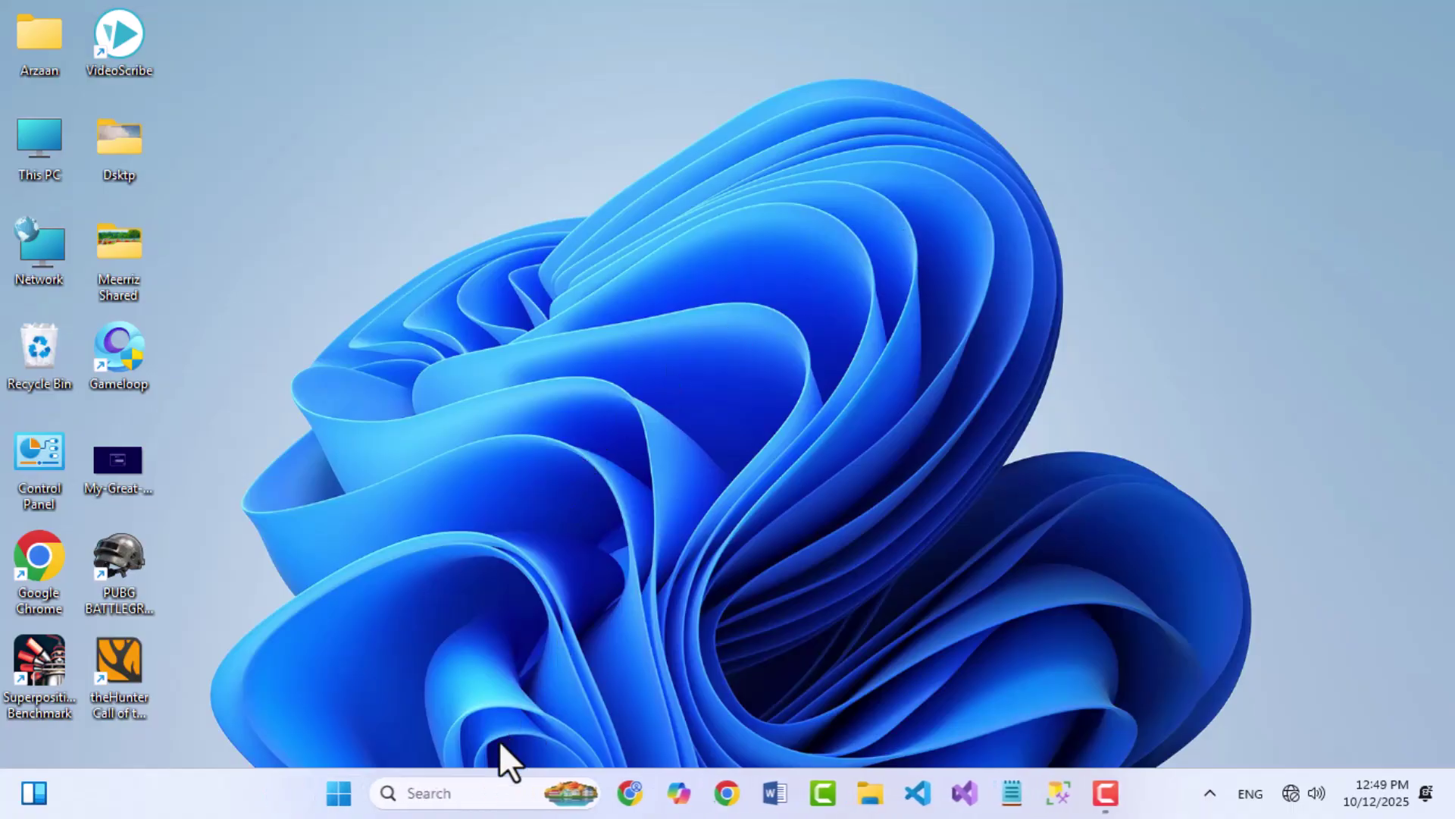
# Step: Search Windows for "ser" and open the Services console
pyautogui.click(427, 792)
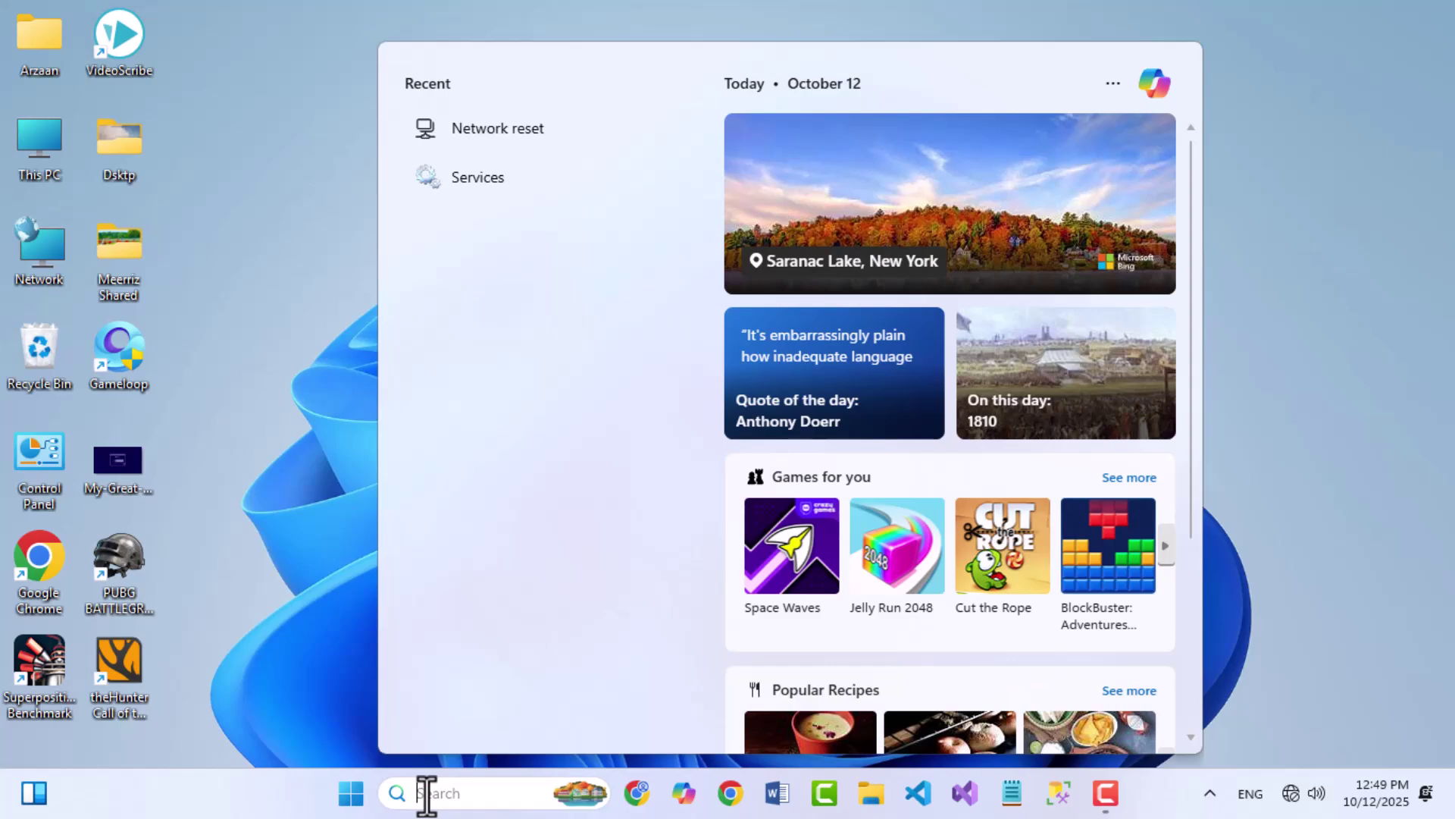
pyautogui.write('ser')
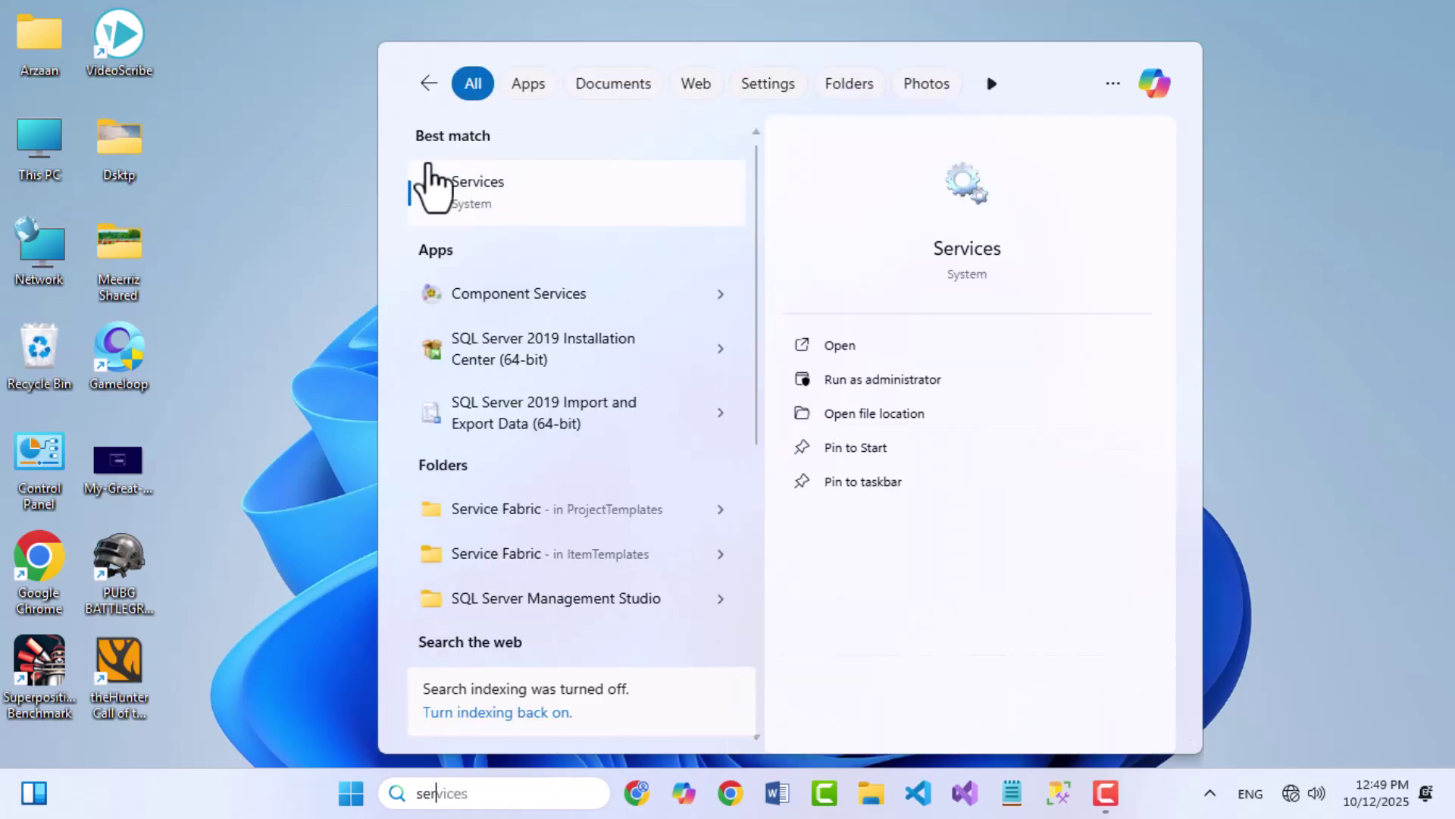
pyautogui.click(476, 189)
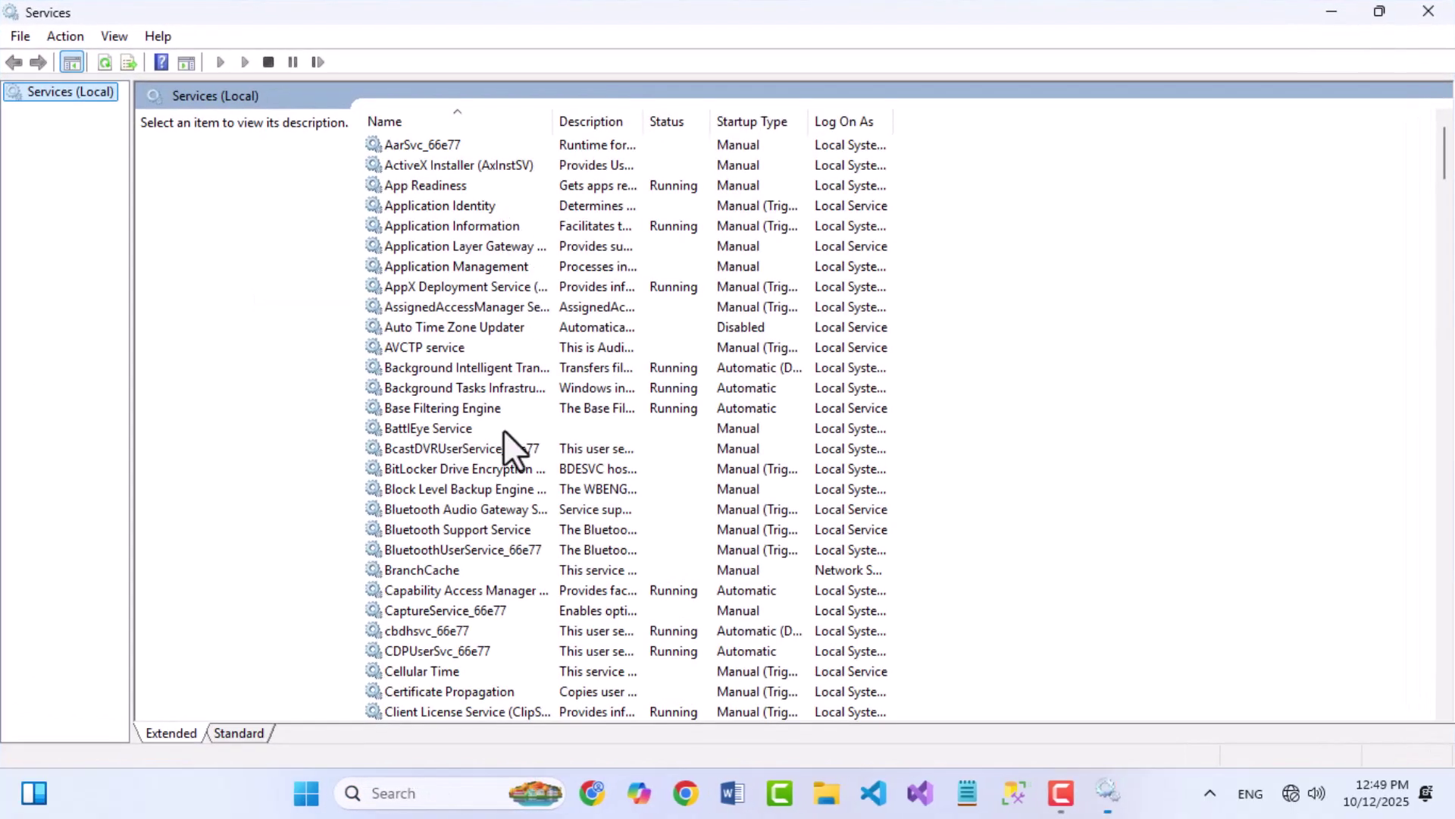
# Step: Locate the WLAN AutoConfig service in the list and restart it
pyautogui.click(503, 434)
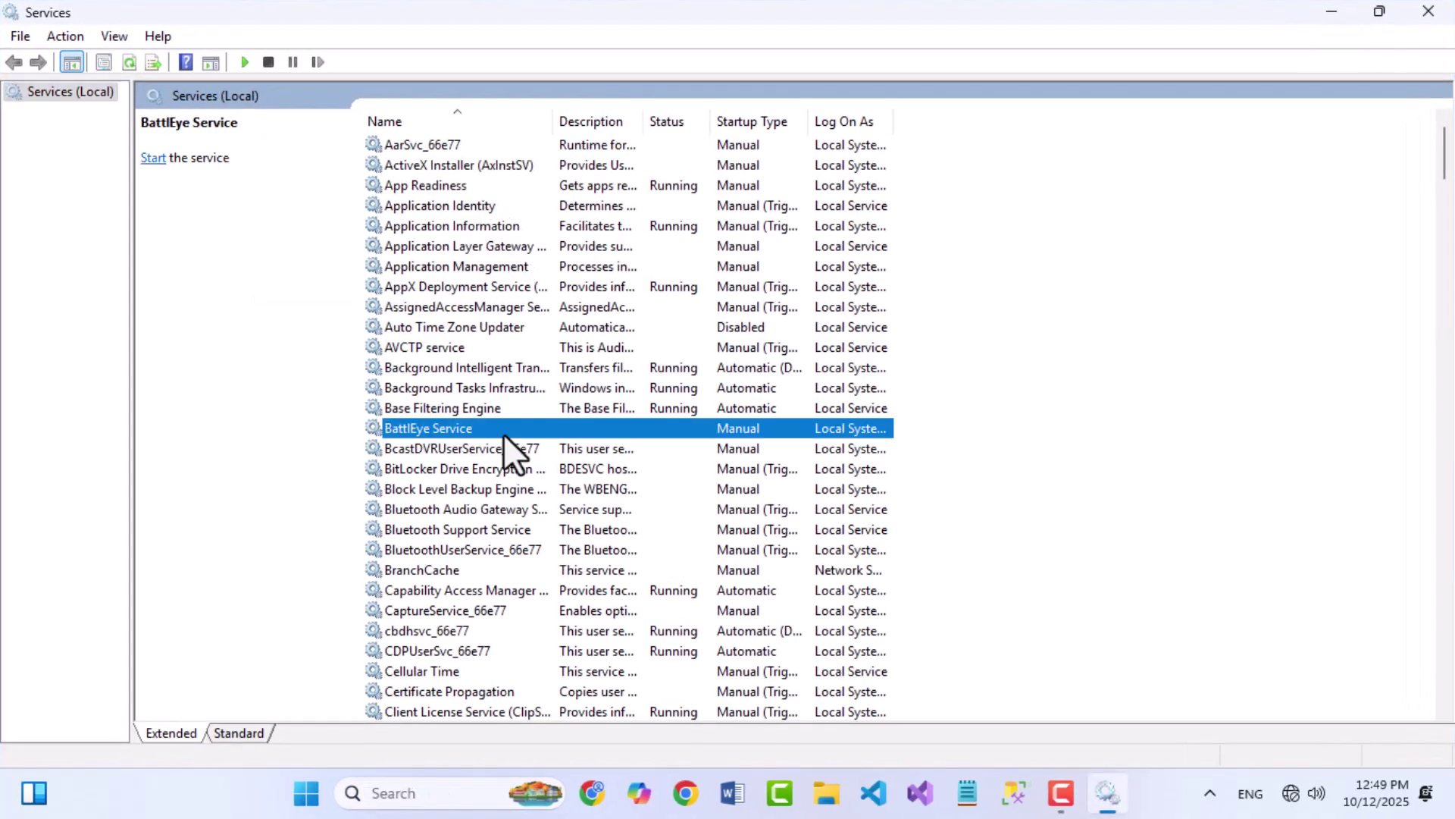
pyautogui.write('wl')
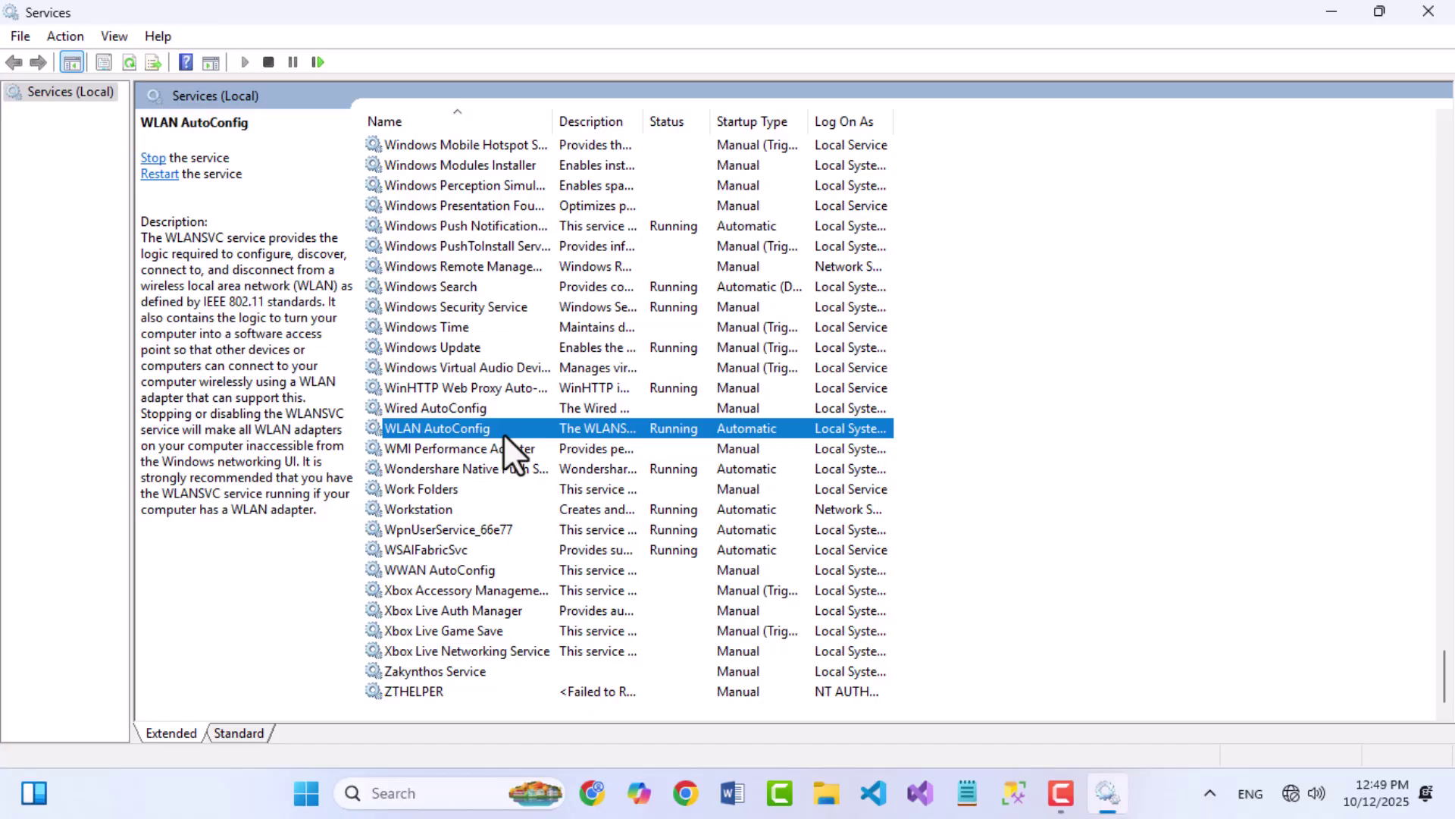
pyautogui.rightClick(470, 427)
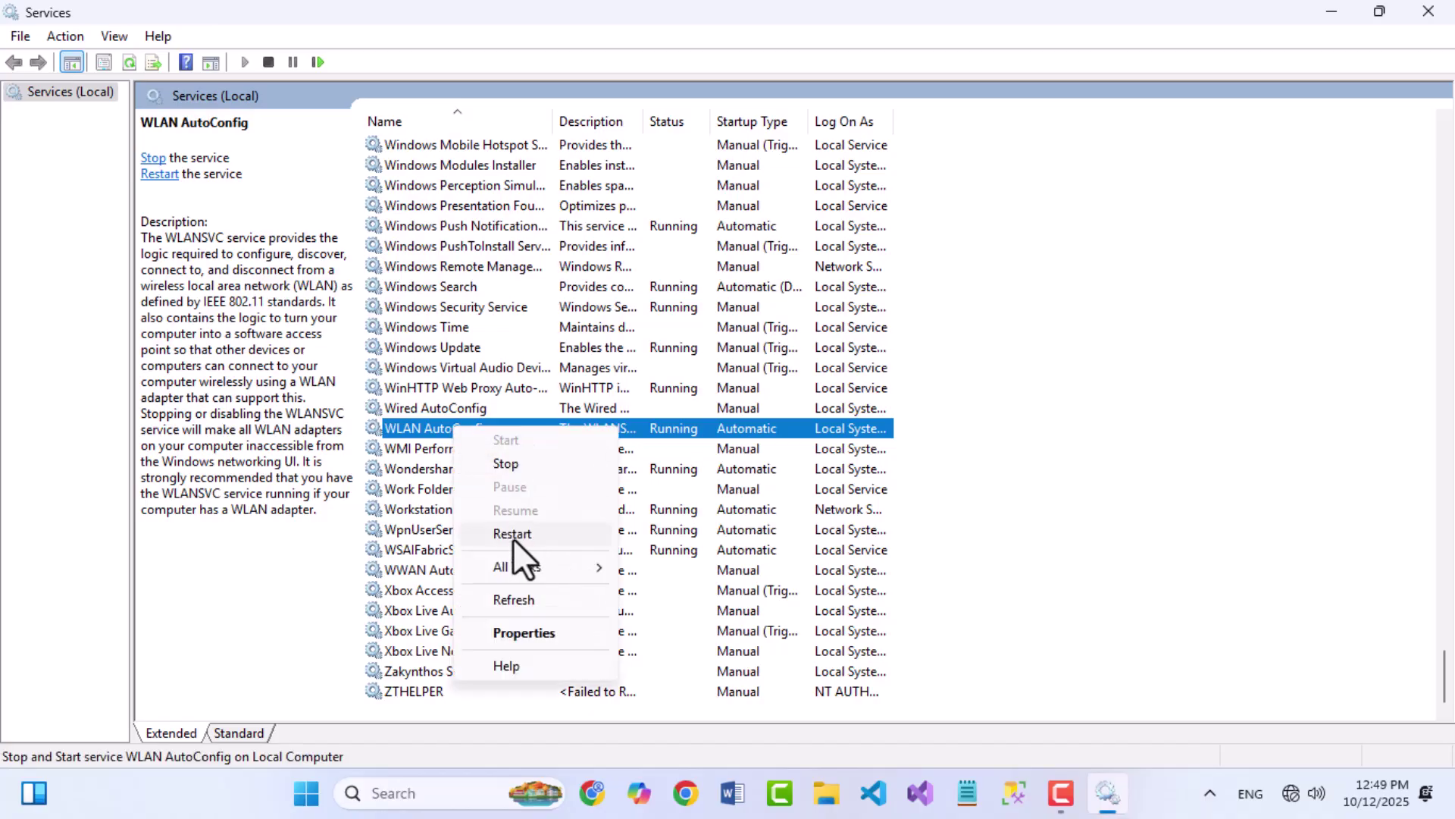
pyautogui.click(519, 535)
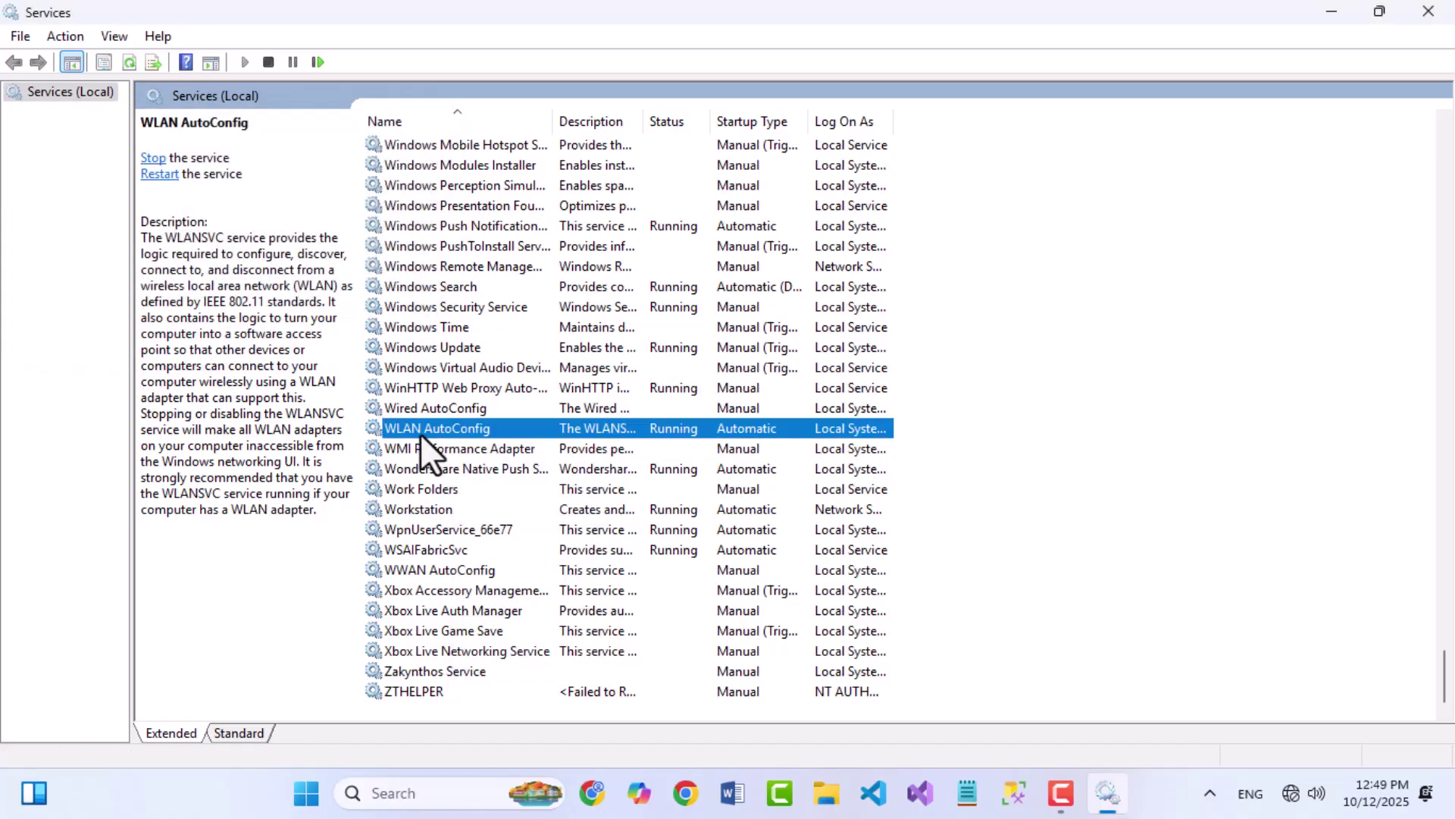
pyautogui.rightClick(657, 429)
pyautogui.click(942, 444)
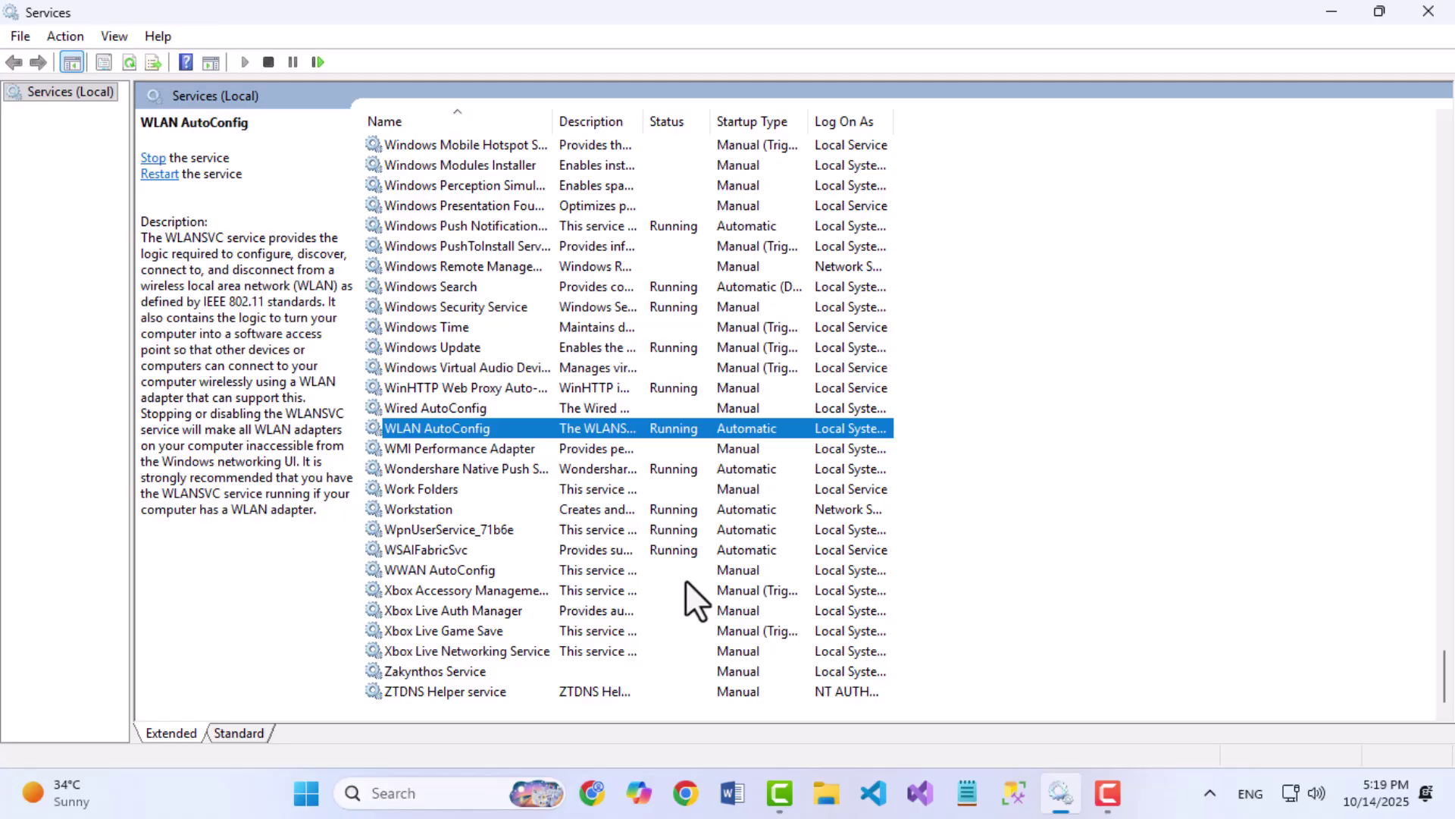
# Step: Set the startup type of the WLAN AutoConfig service to Automatic in its properties and confirm
pyautogui.rightClick(582, 429)
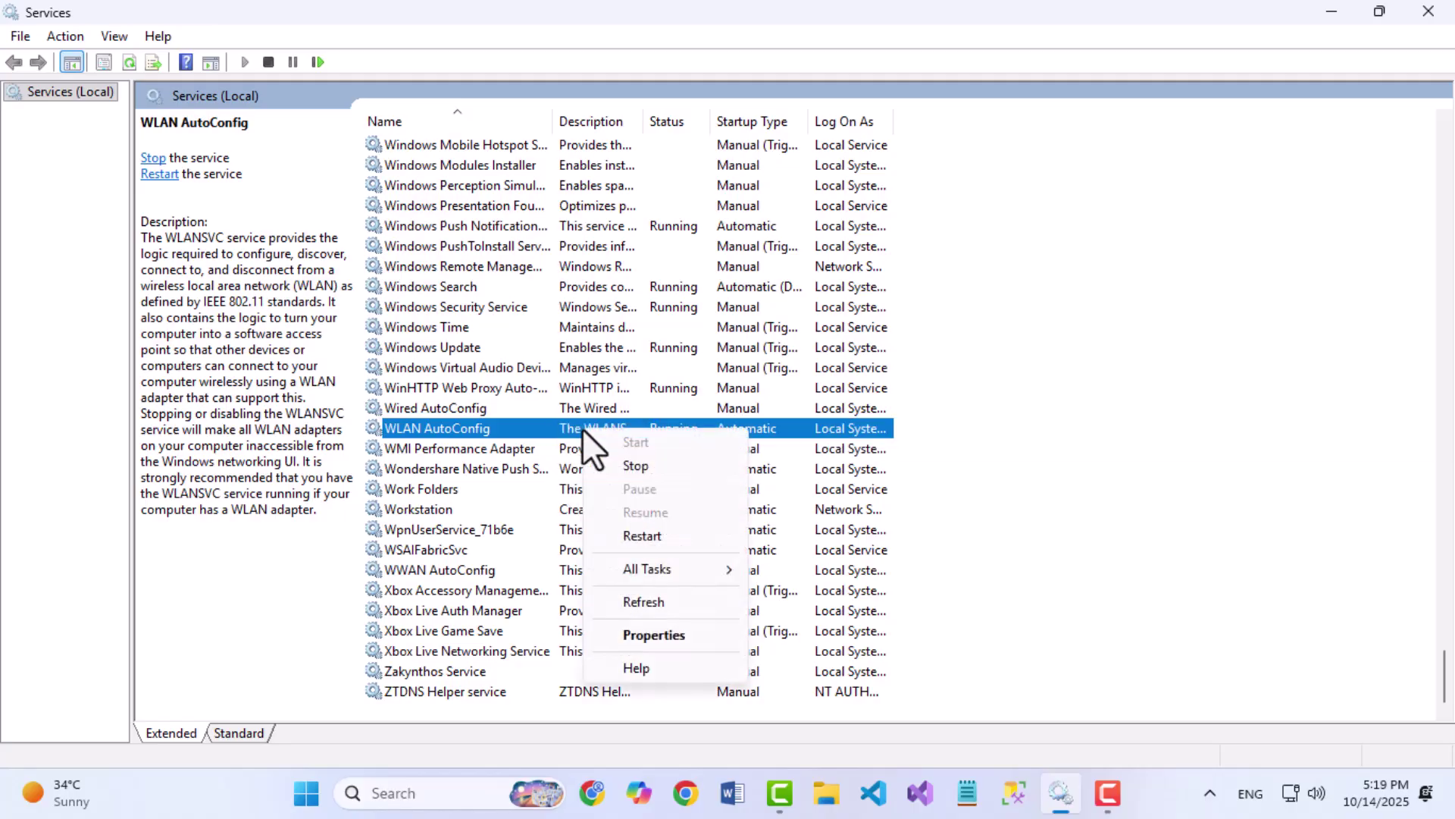
pyautogui.click(644, 633)
pyautogui.click(667, 371)
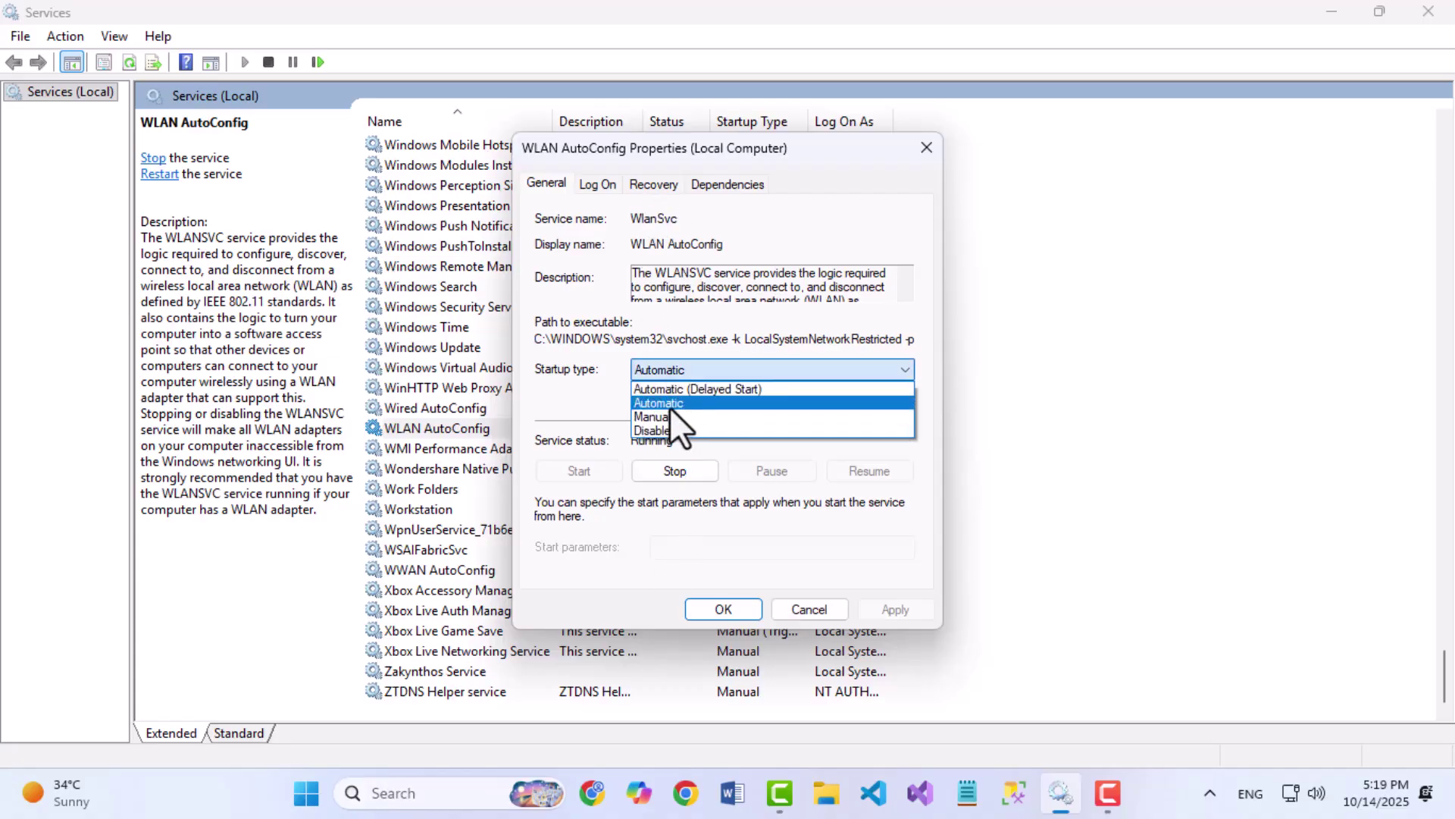
pyautogui.click(670, 407)
pyautogui.click(864, 612)
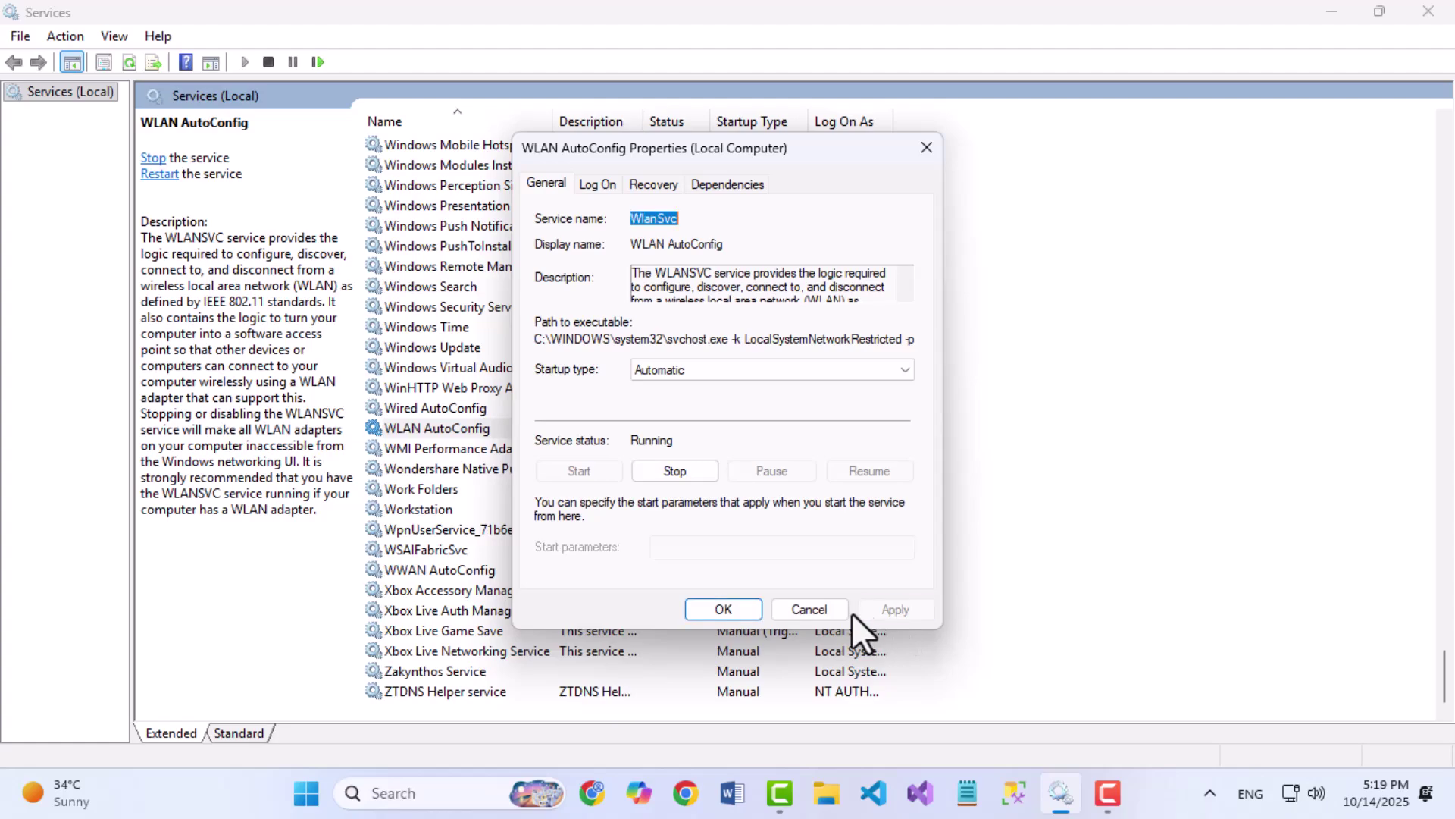
pyautogui.click(739, 611)
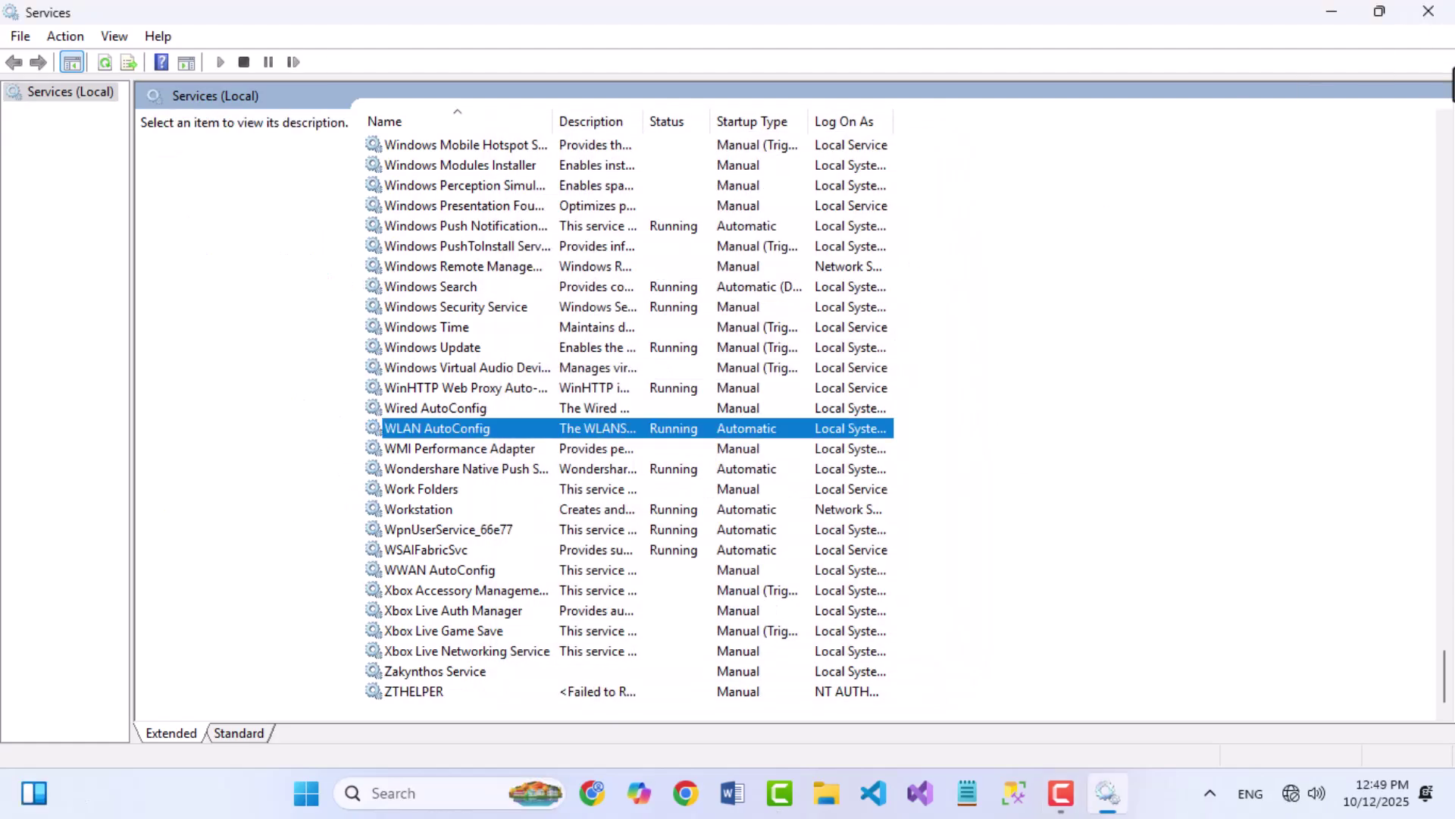
# Step: Close the Services console and connect to the PTCL-BB Wi-Fi network by entering its password
pyautogui.click(1428, 10)
pyautogui.click(1293, 793)
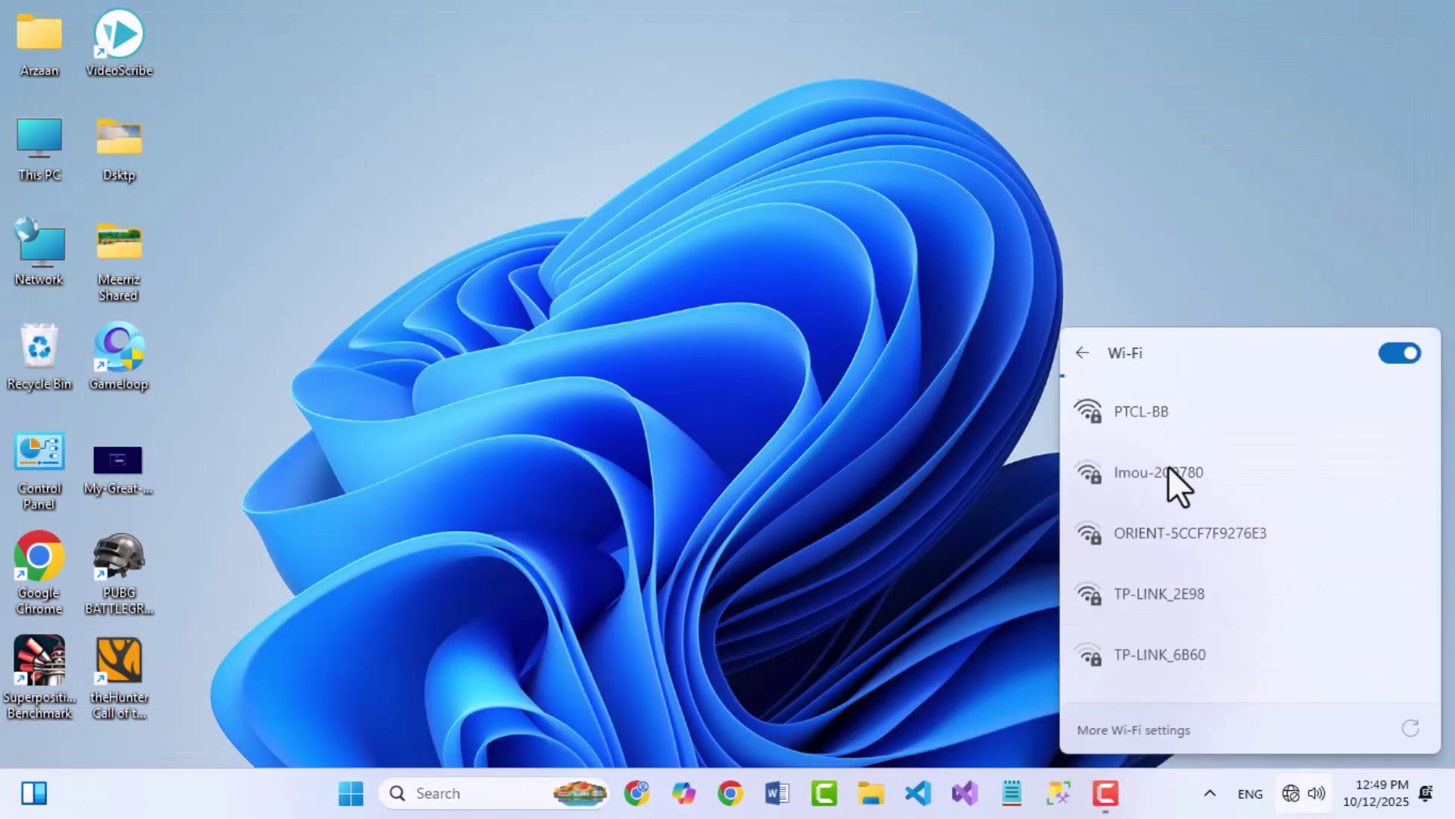
pyautogui.click(1165, 403)
pyautogui.click(1315, 500)
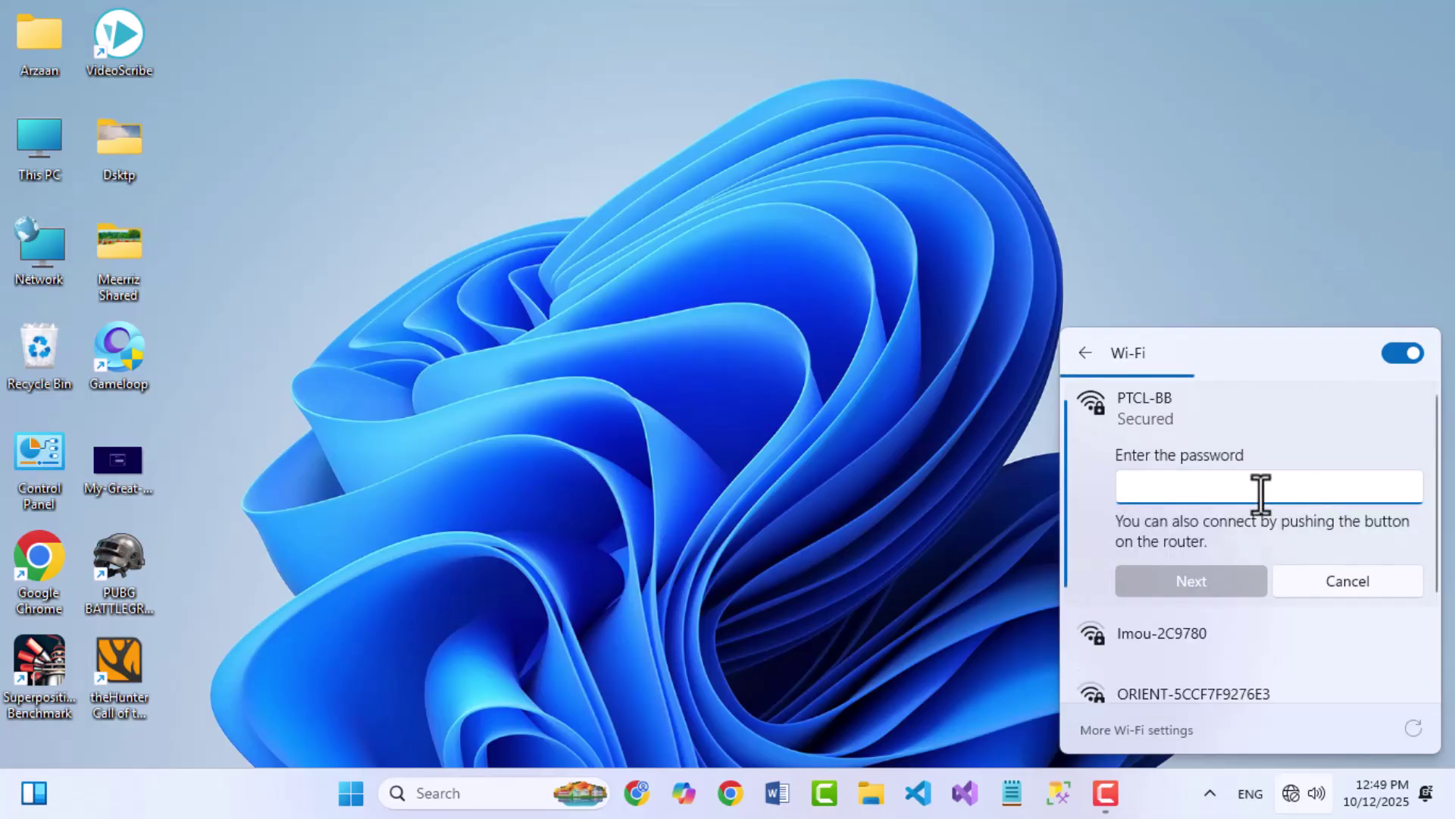
pyautogui.write('•••••••')
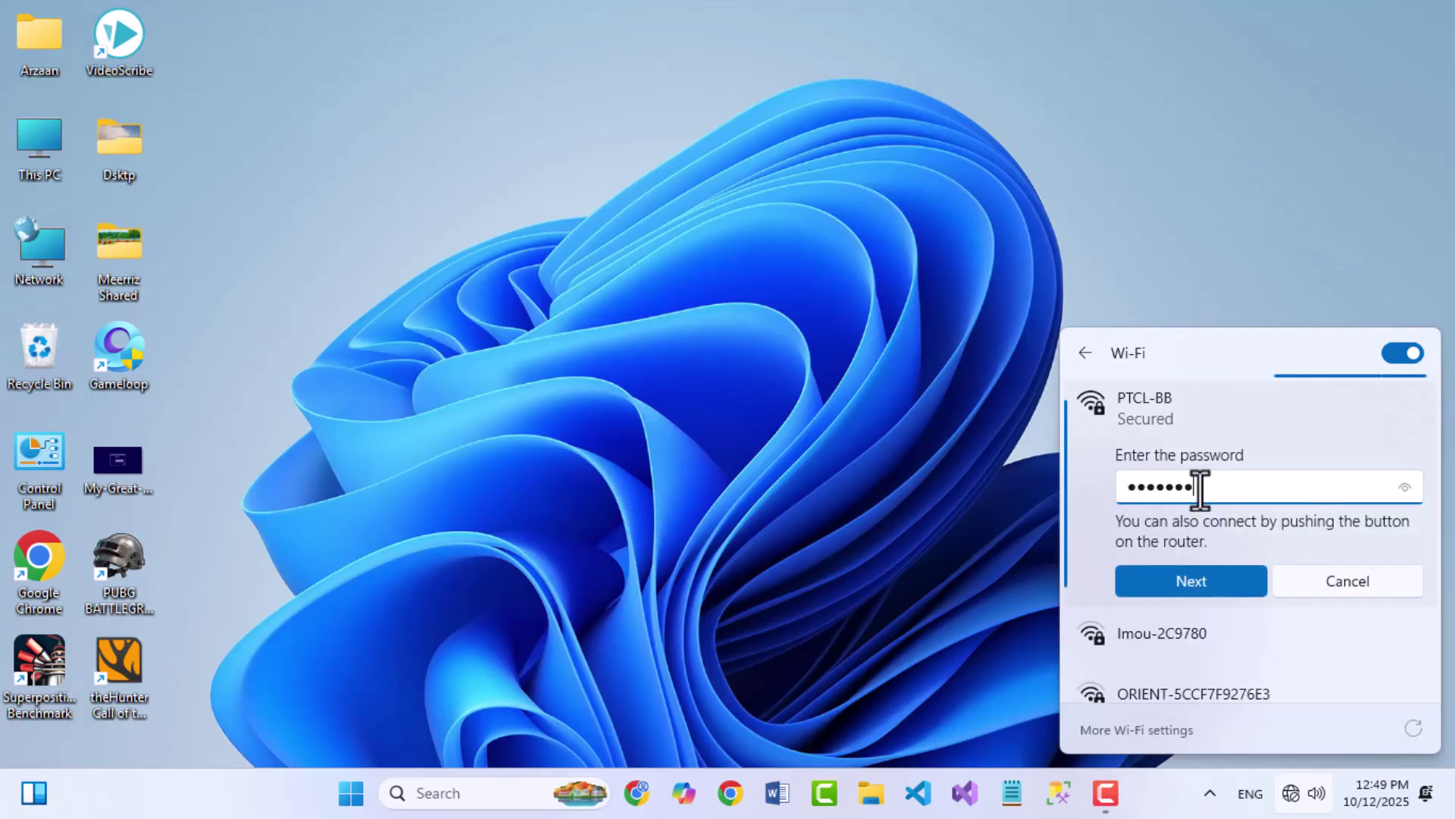
pyautogui.press('Return')
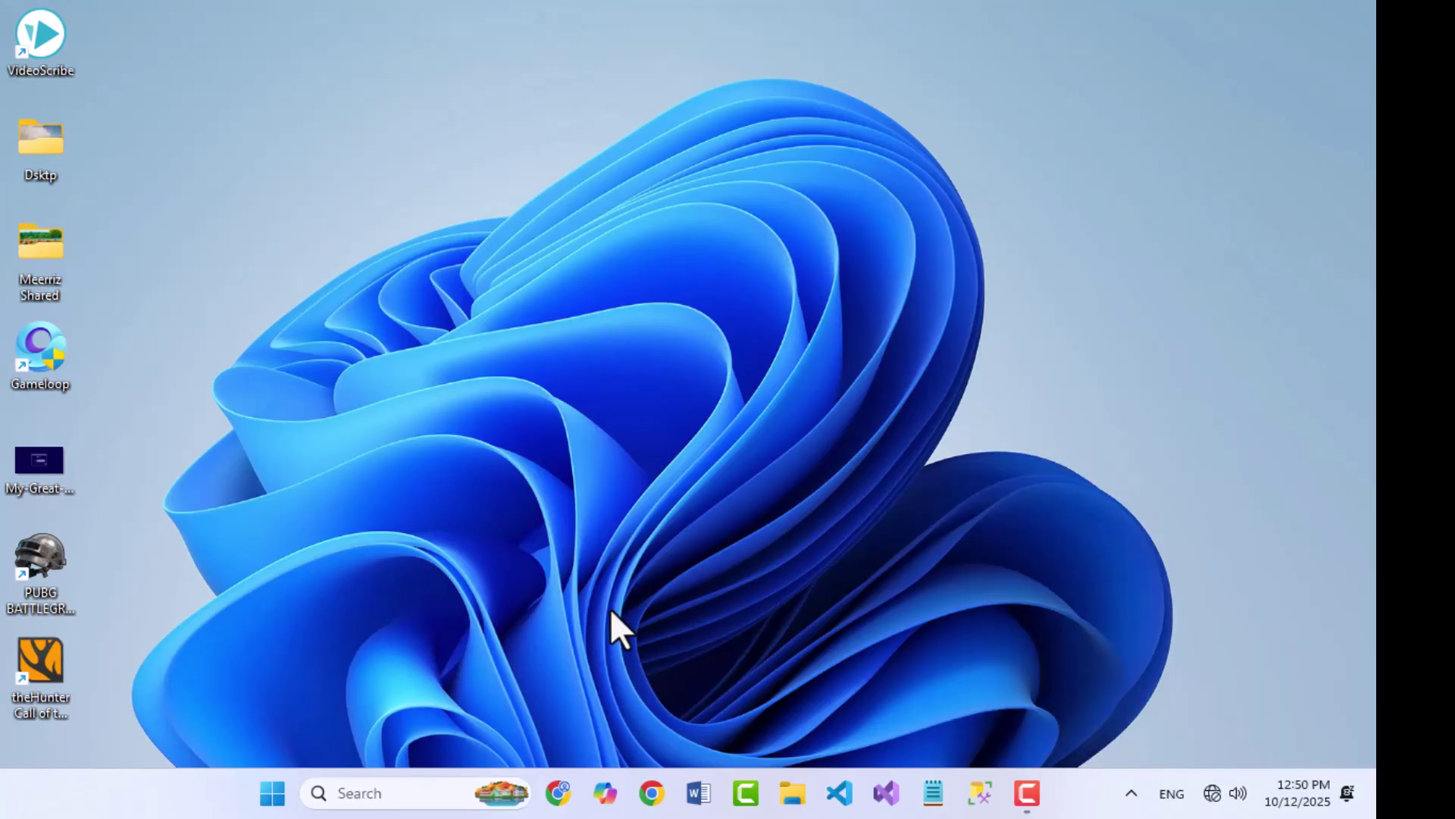
# Step: Search Windows for "device" and open Device Manager
pyautogui.click(363, 793)
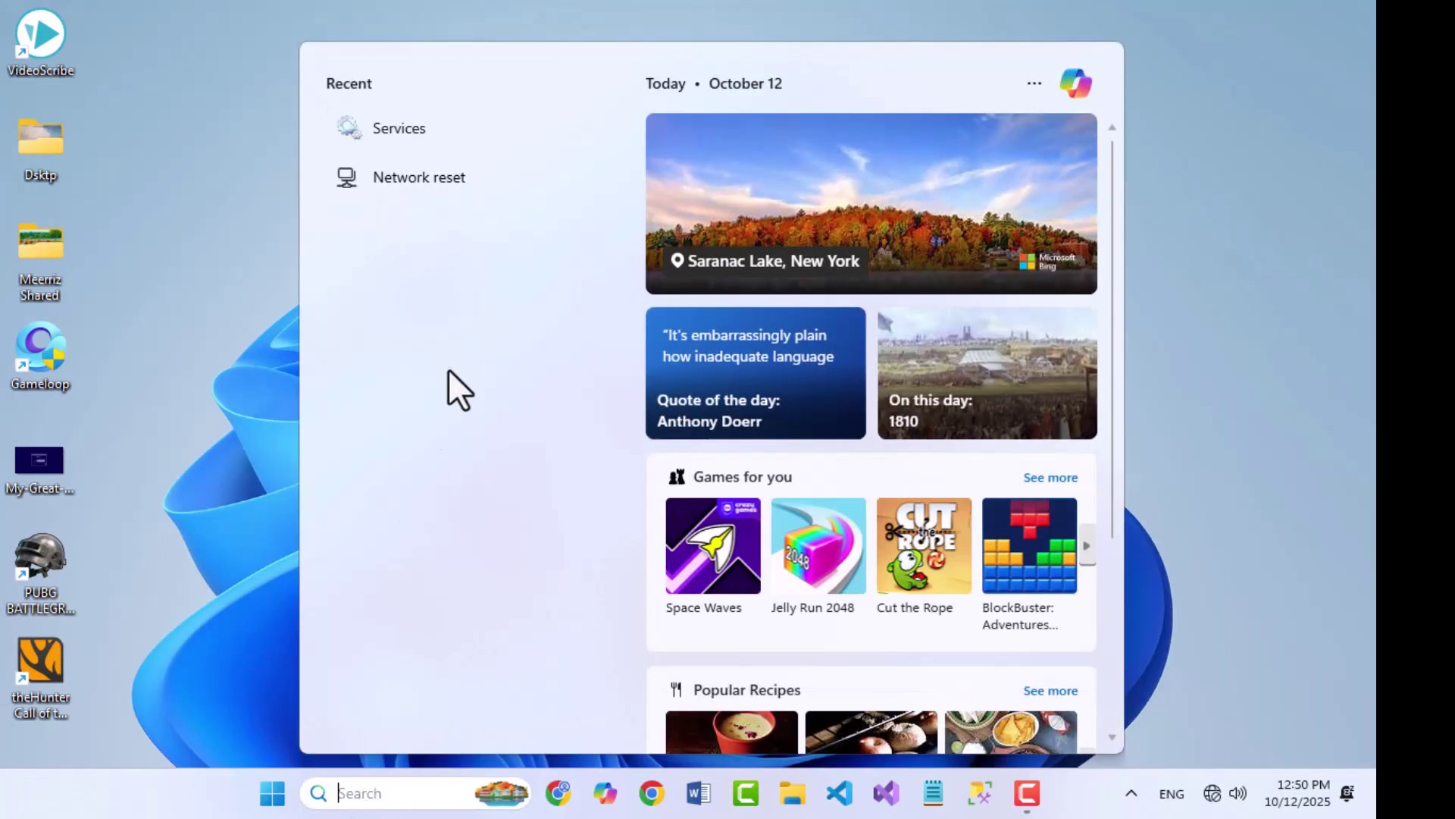
pyautogui.click(226, 246)
pyautogui.click(358, 793)
pyautogui.write('discordevice')
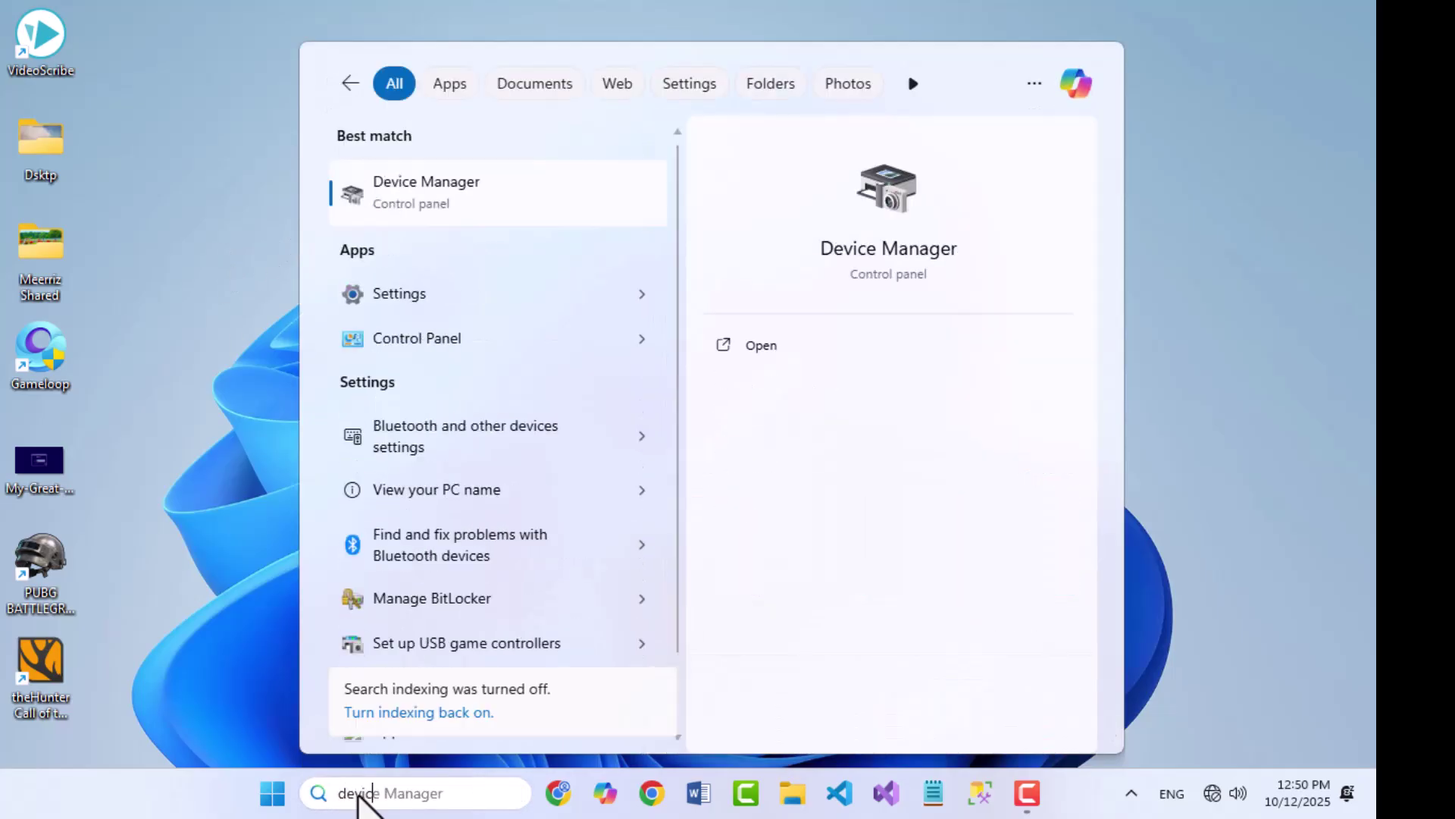
pyautogui.click(445, 198)
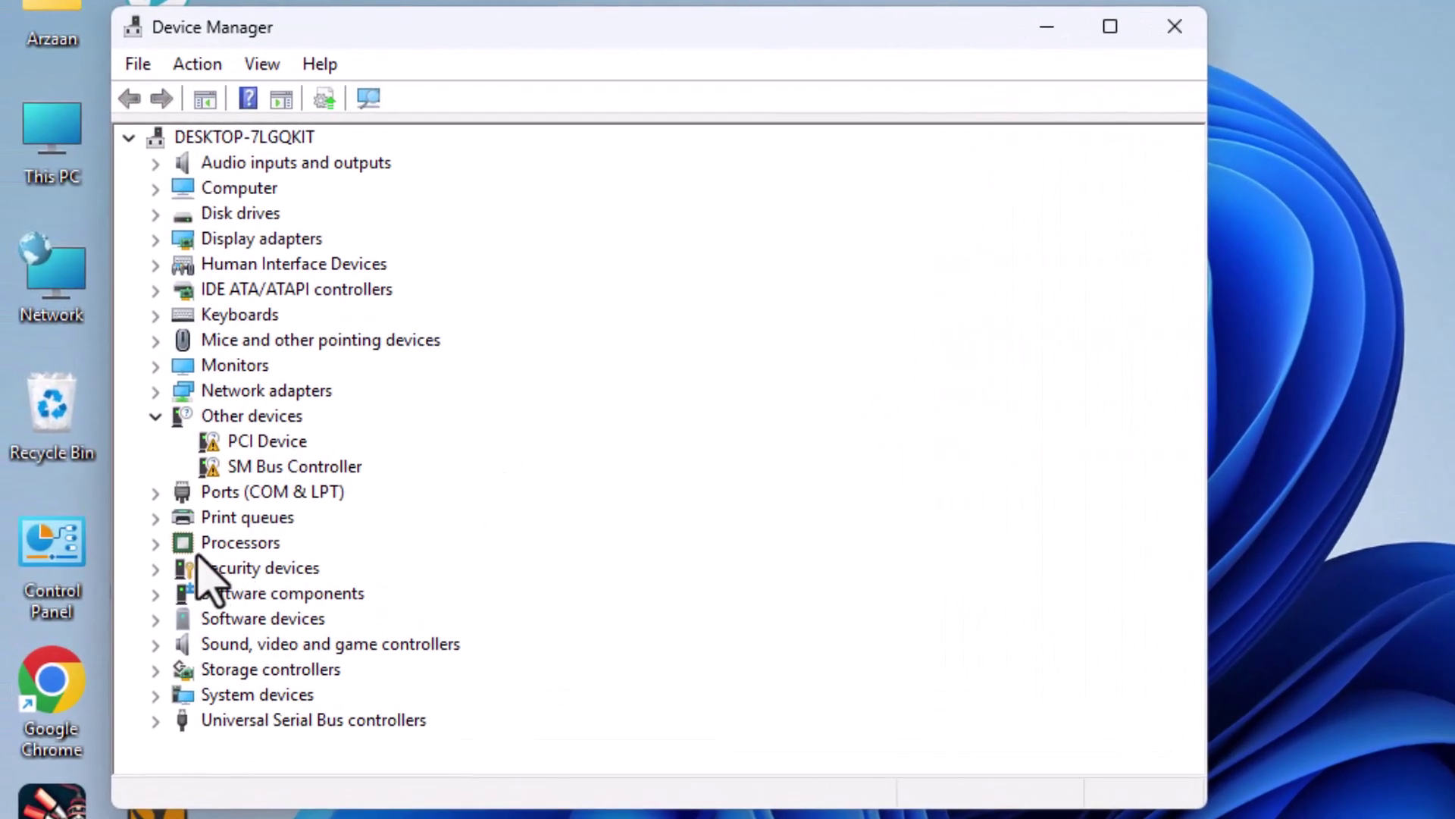
# Step: Disable the Realtek RTL8188FTV Wireless LAN 802.11n USB 2.0 adapter under Network adapters and enable it again
pyautogui.click(155, 391)
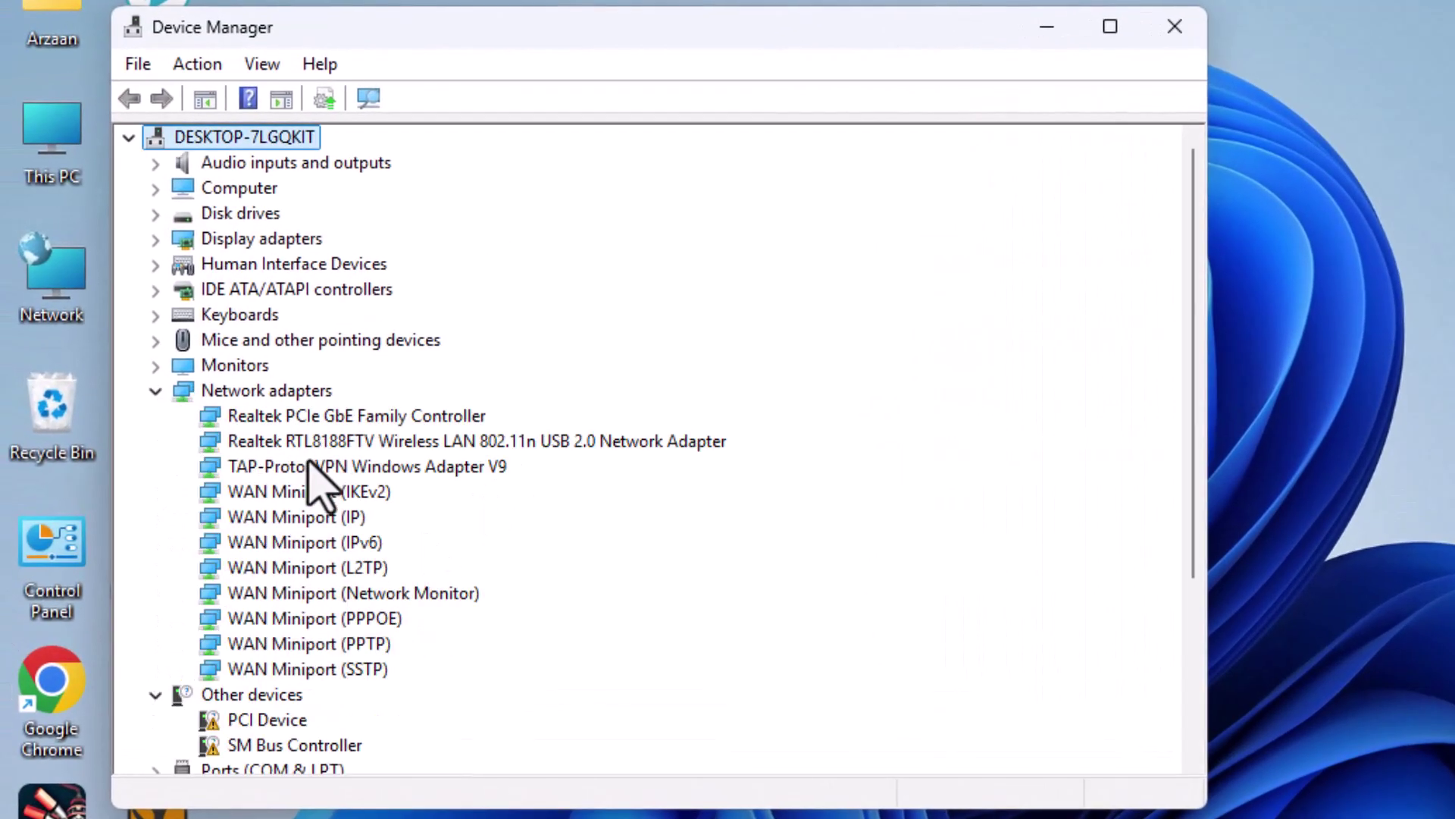
pyautogui.rightClick(512, 440)
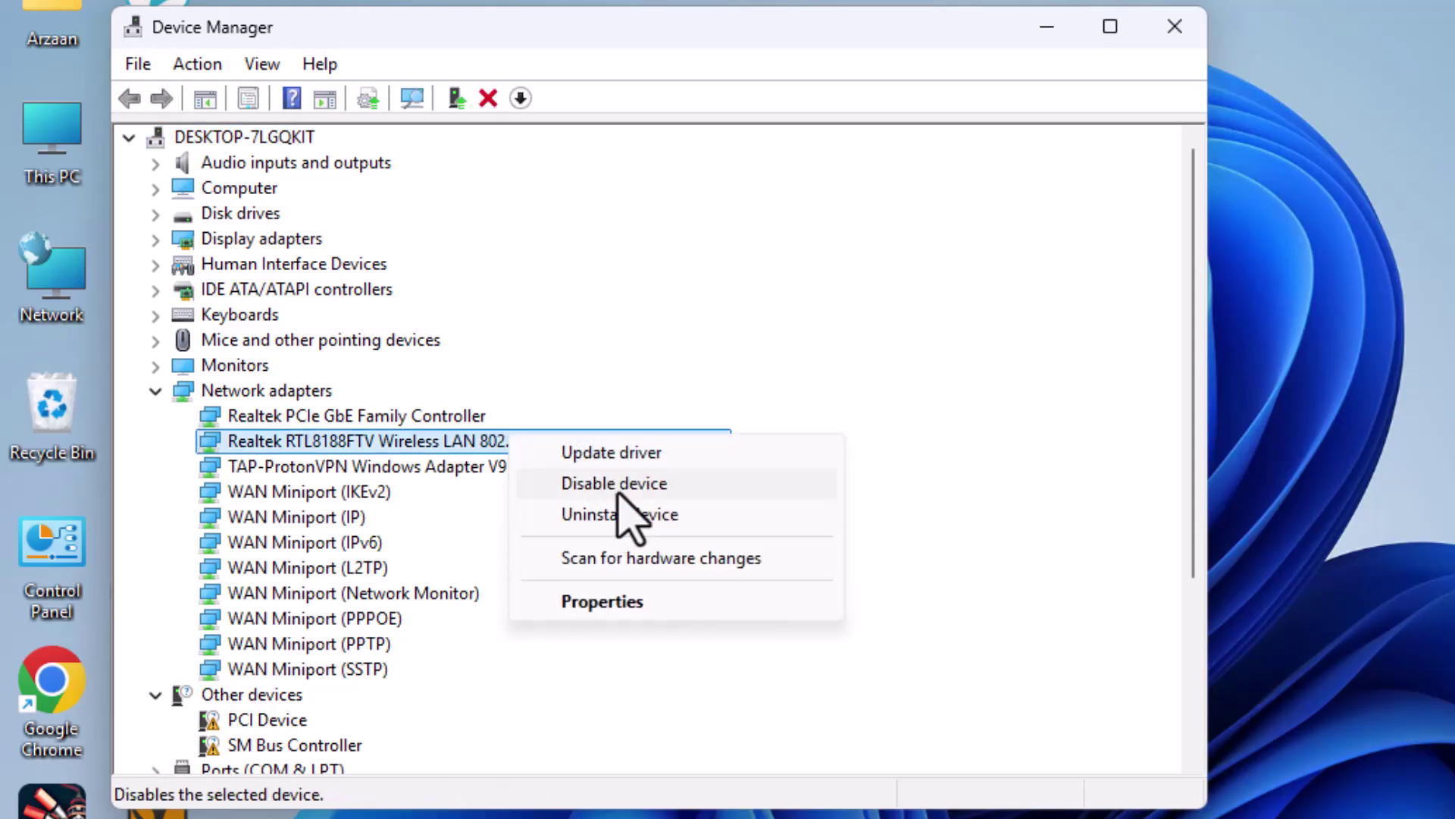
pyautogui.click(613, 485)
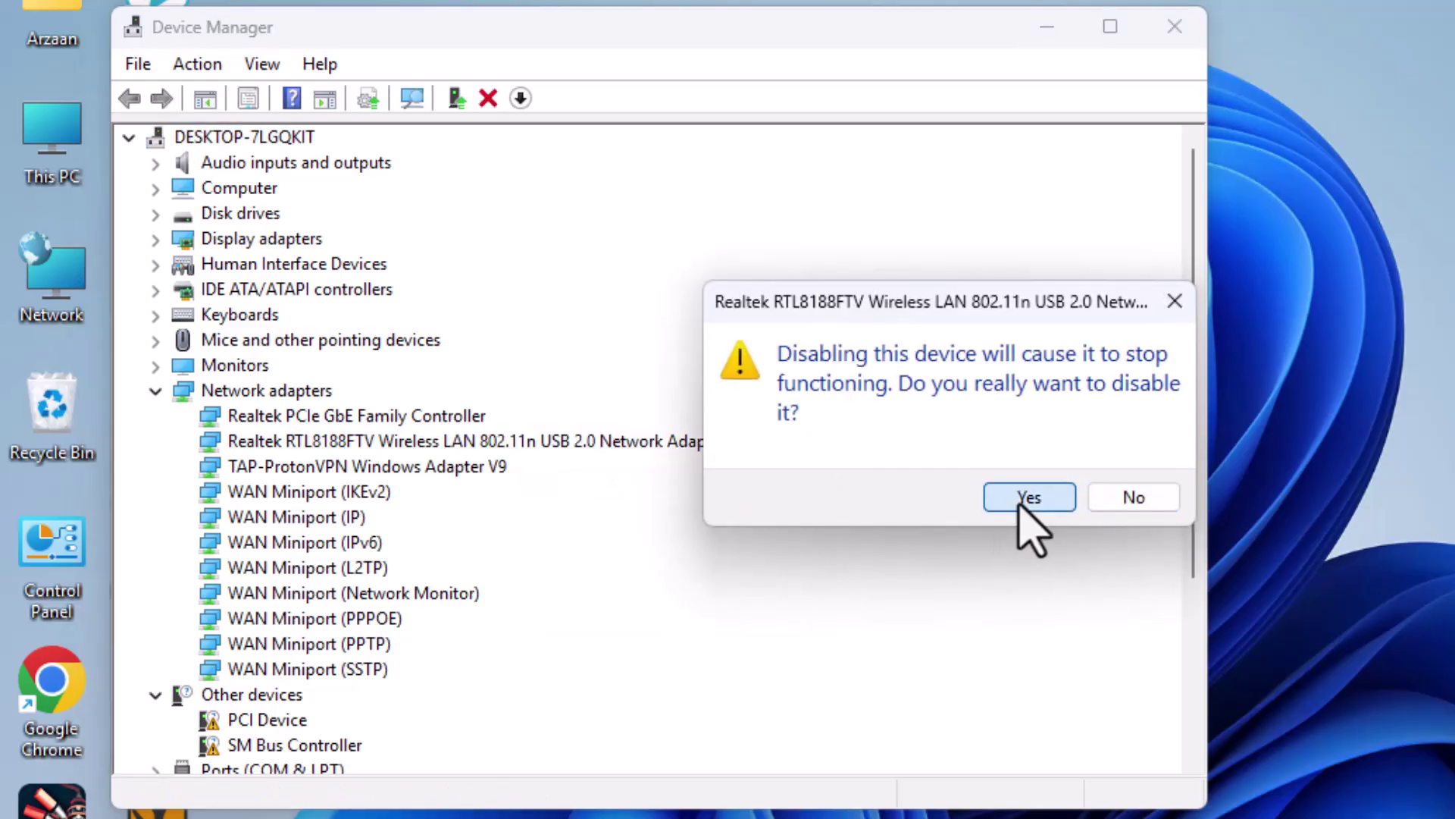
pyautogui.click(1014, 485)
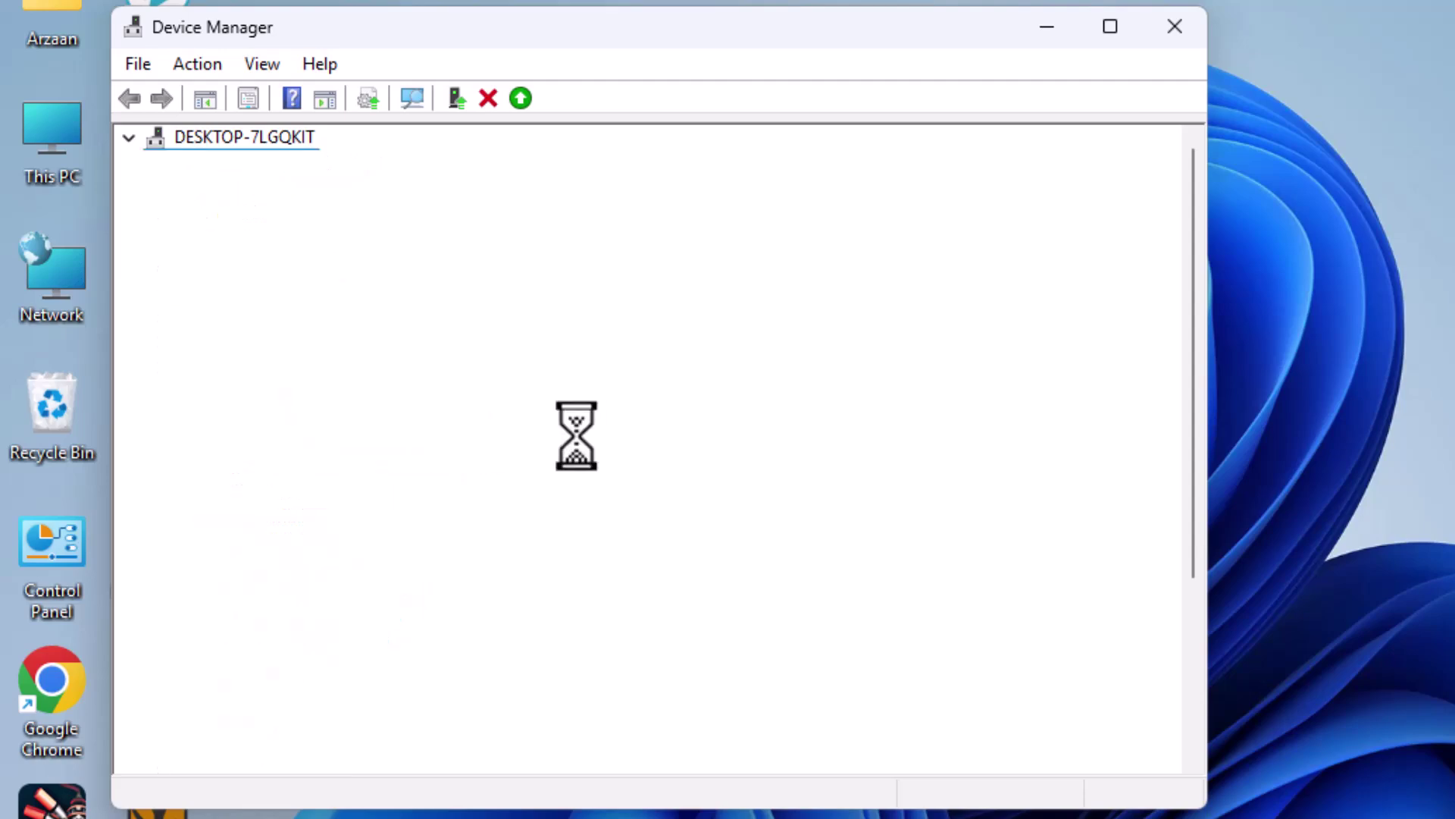
pyautogui.rightClick(559, 441)
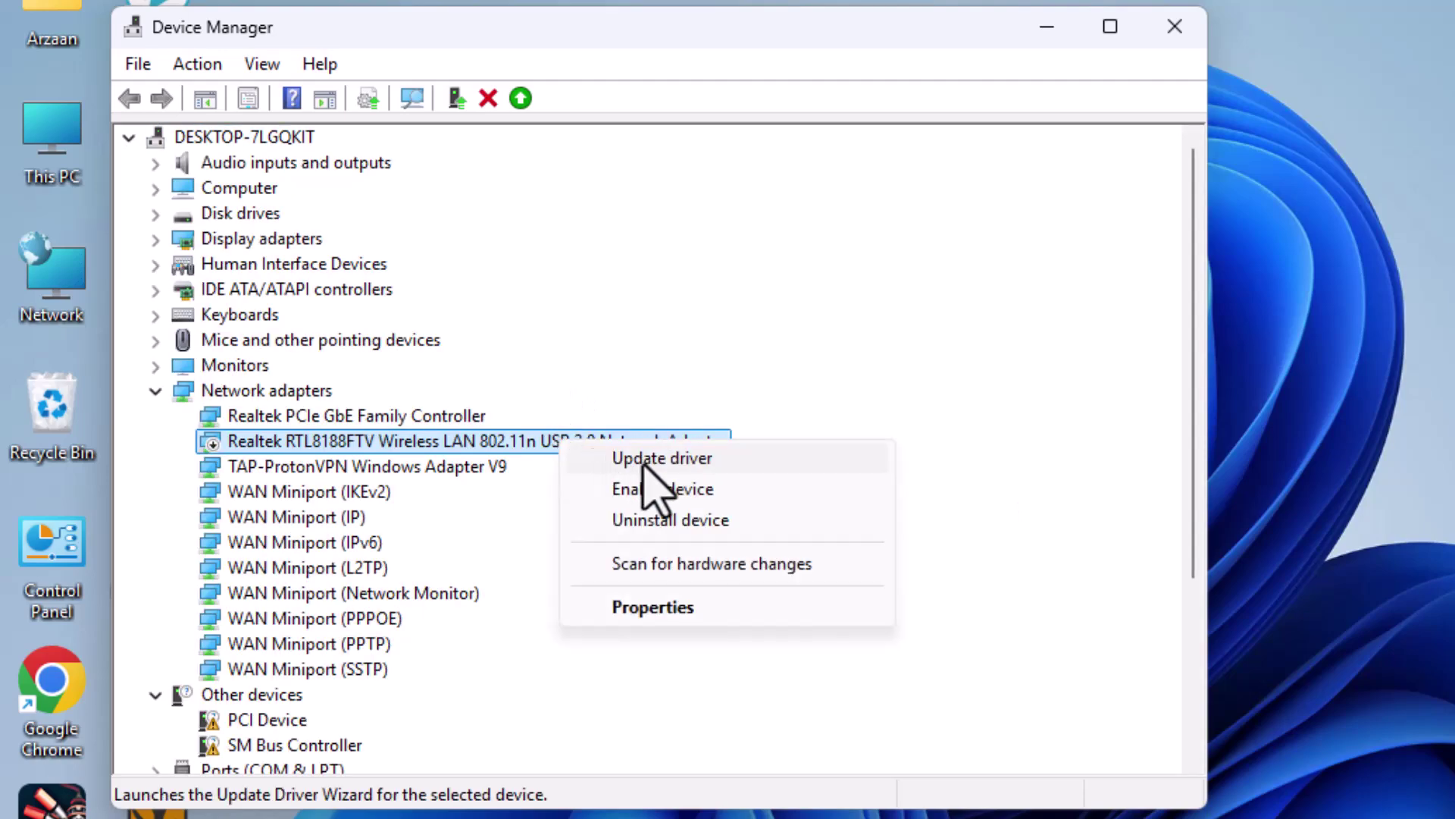
pyautogui.click(638, 487)
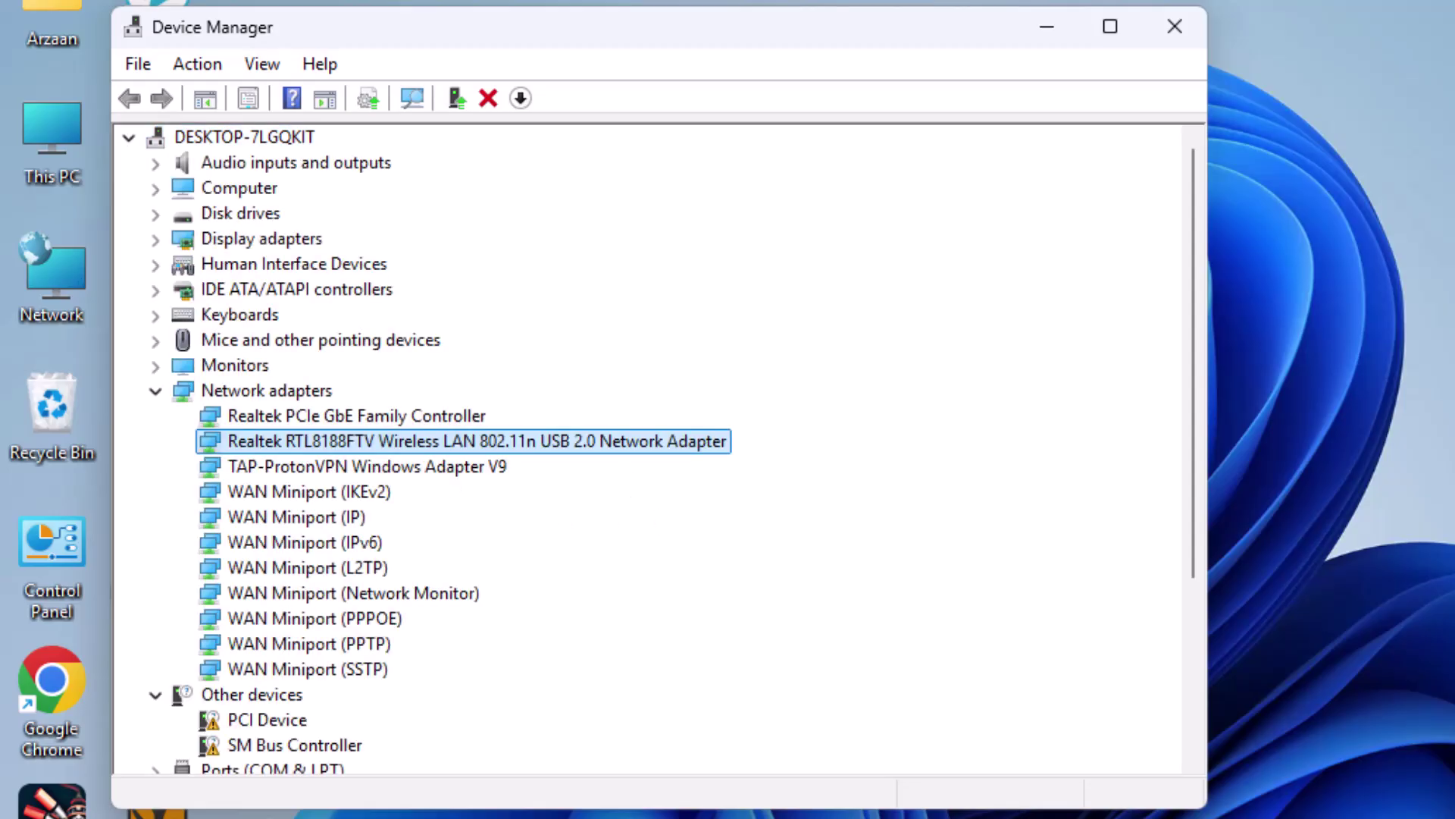
# Step: Uninstall the Realtek RTL8188FTV Wireless LAN 802.11n USB 2.0 adapter, and bring up the options for shutting down or restarting the PC
pyautogui.click(372, 437)
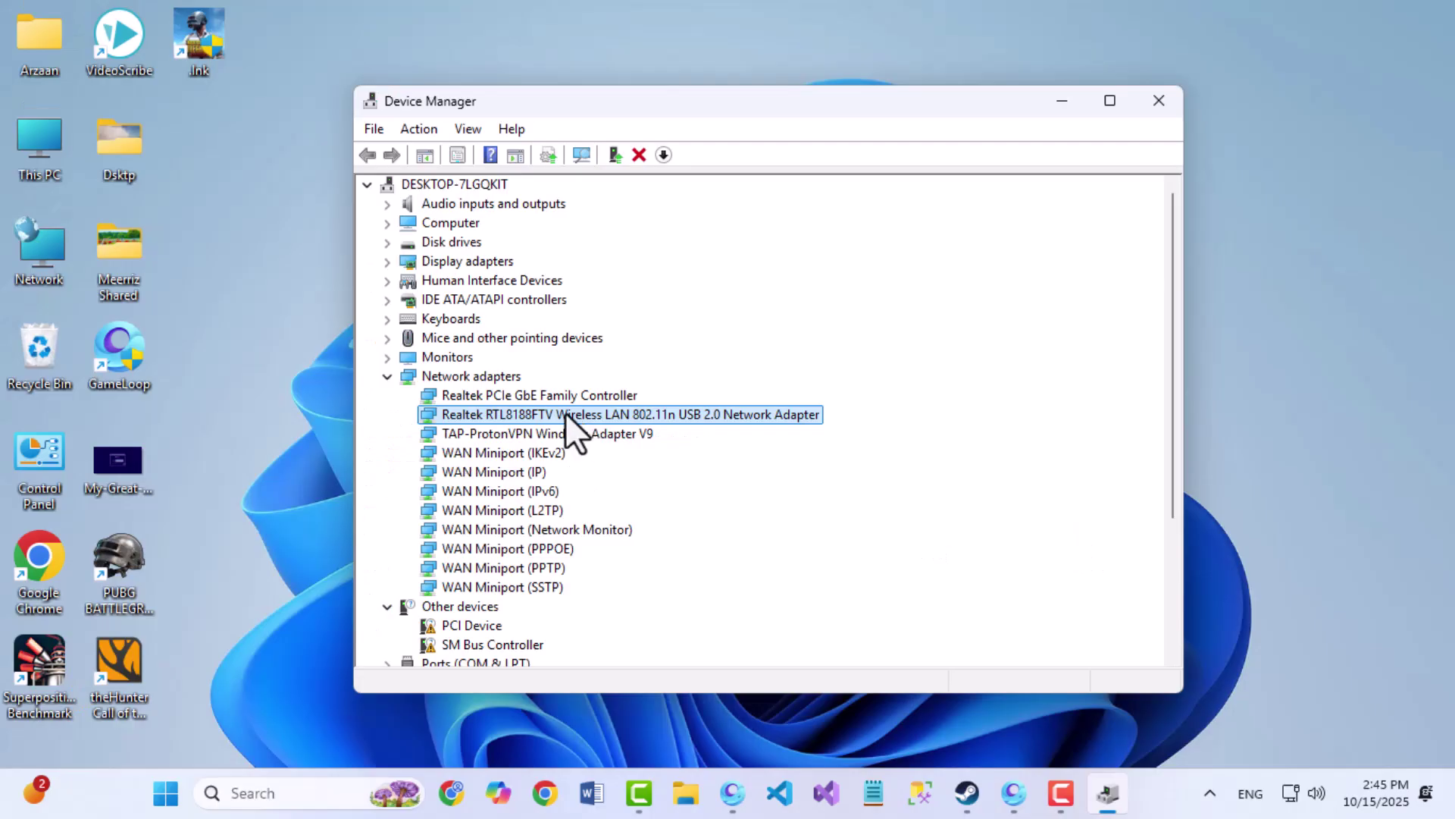
pyautogui.rightClick(566, 412)
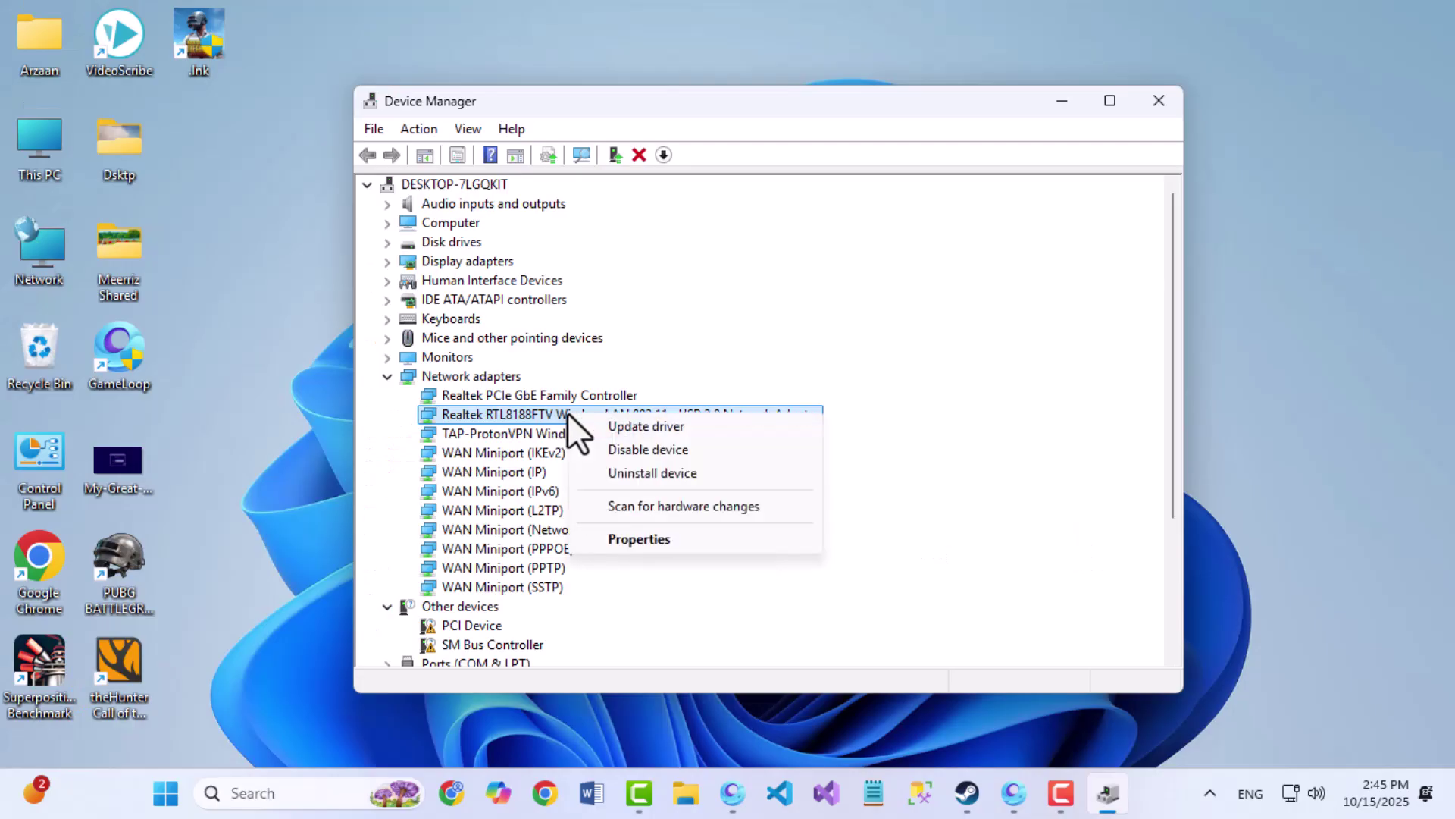
pyautogui.click(656, 472)
pyautogui.click(633, 398)
pyautogui.click(761, 477)
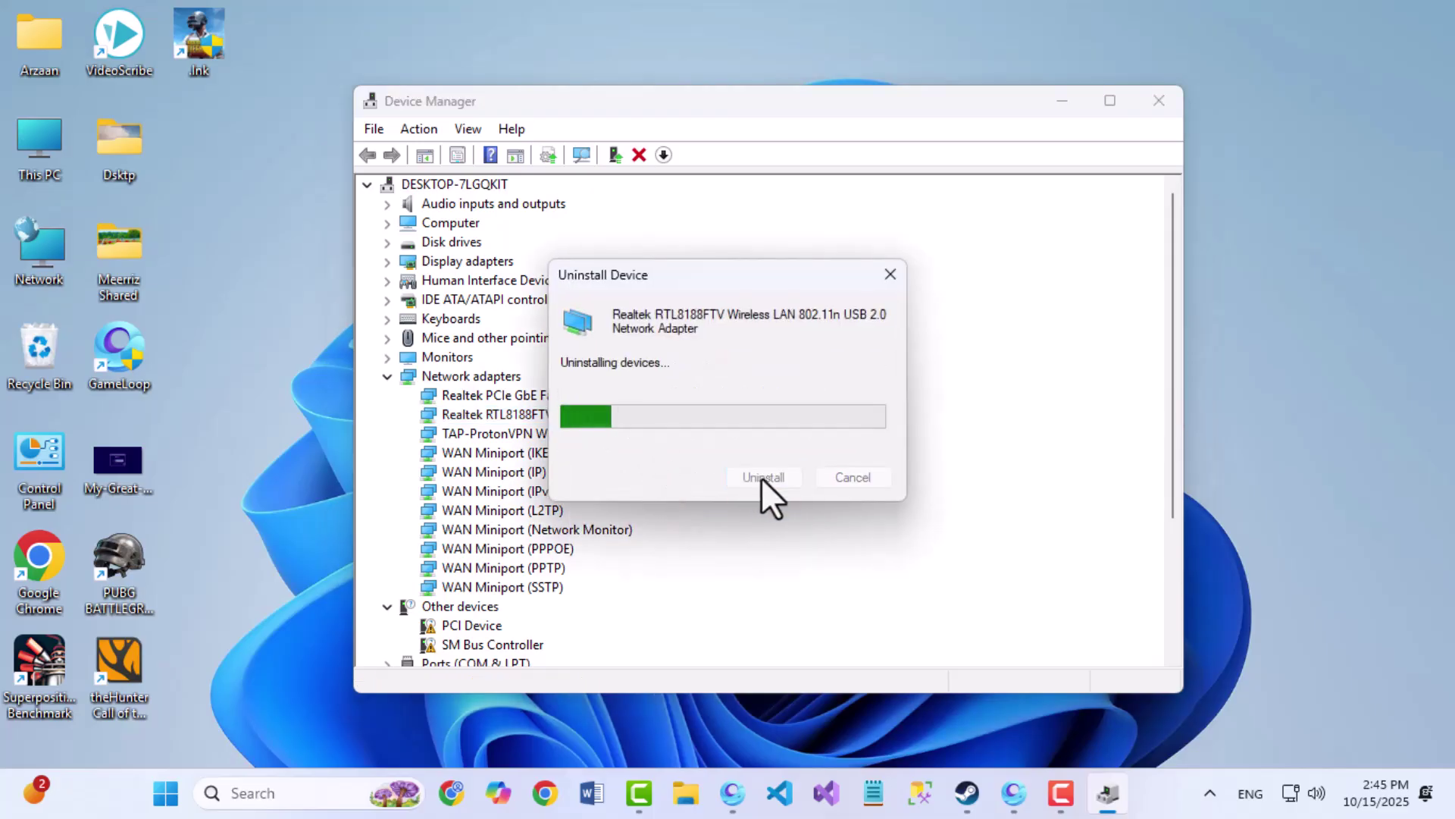
pyautogui.click(1165, 104)
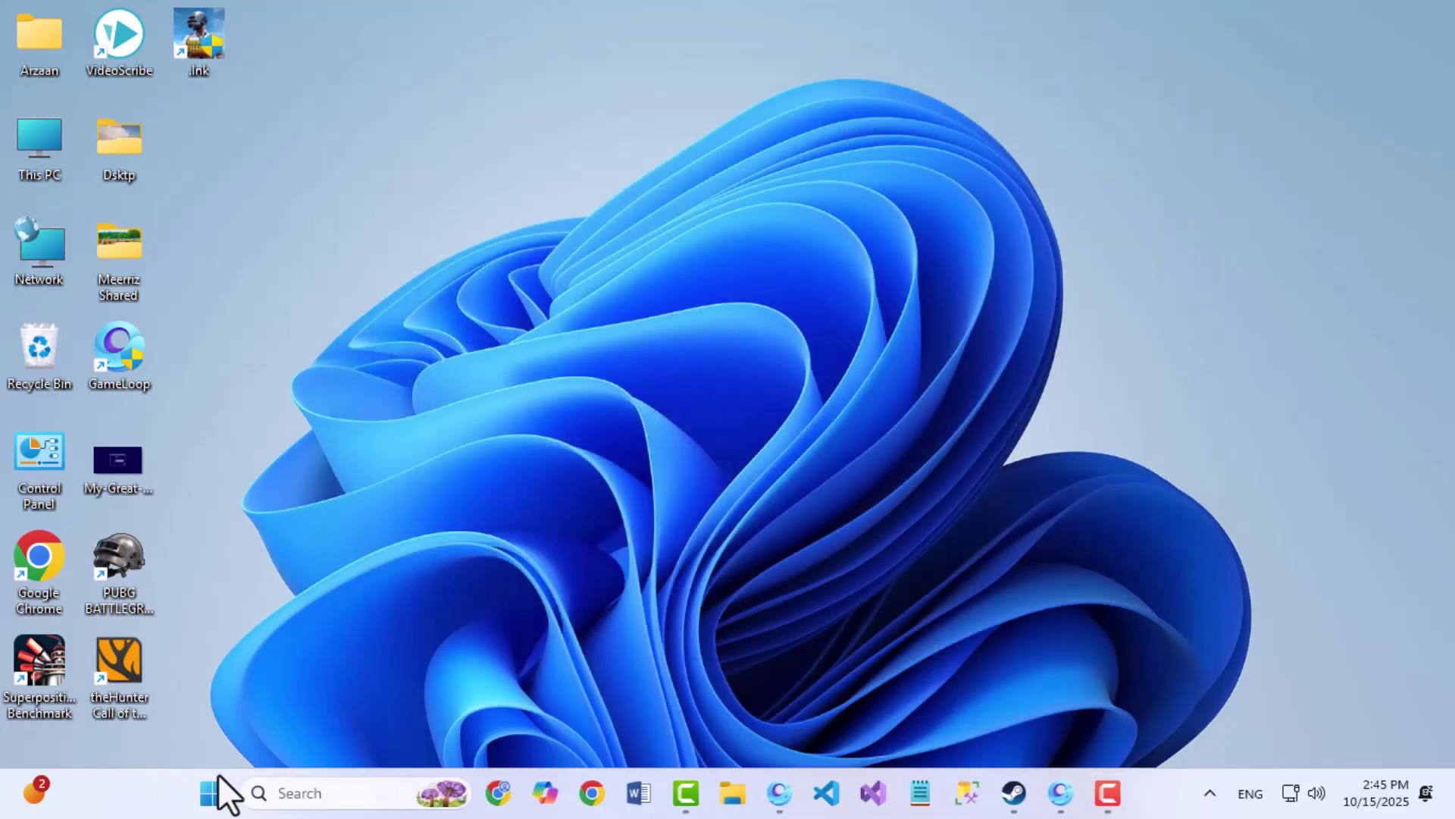
pyautogui.rightClick(213, 793)
pyautogui.moveTo(319, 701)
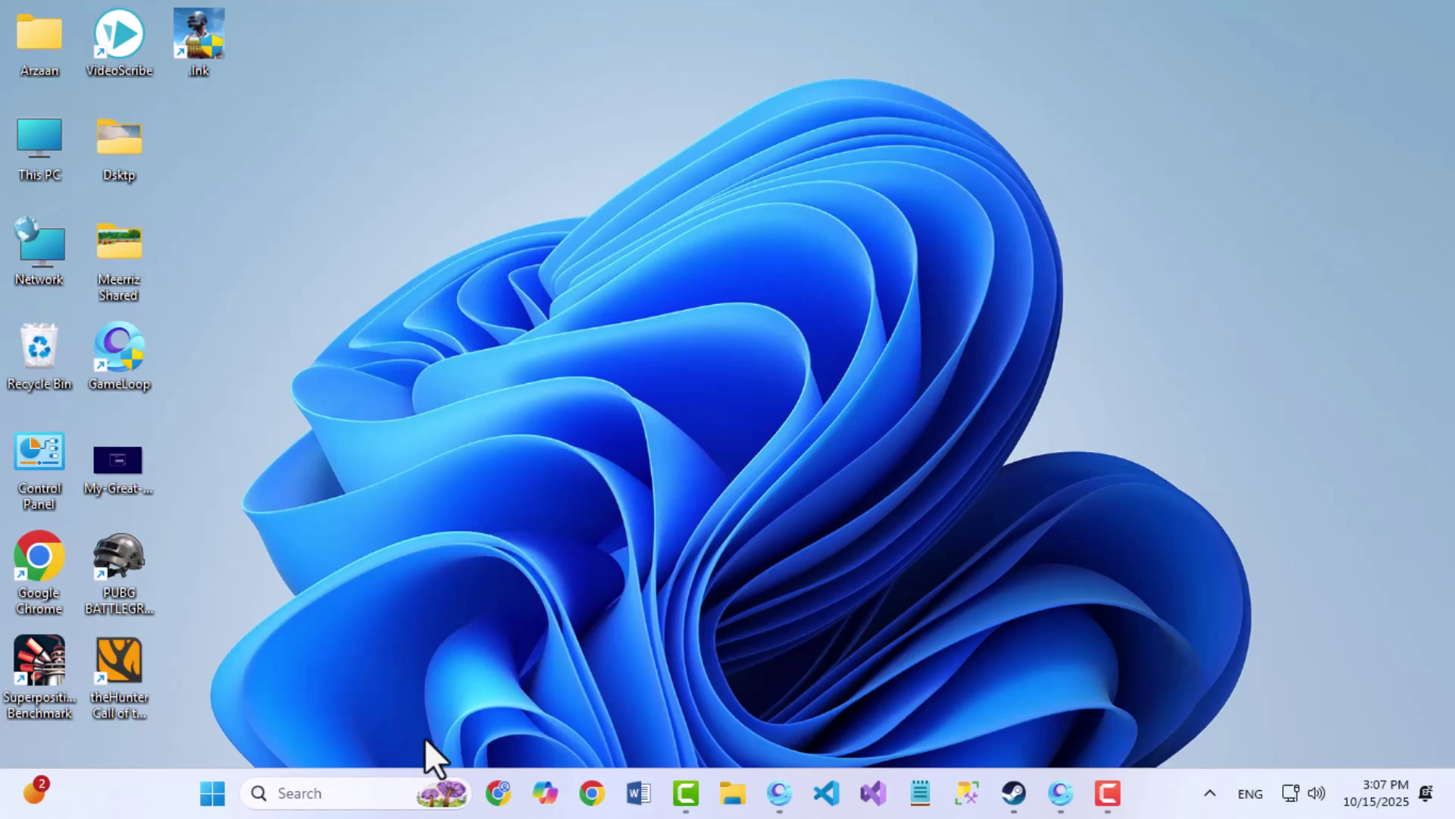
# Step: Reopen Device Manager from the recent searches and expand the Network adapters category
pyautogui.click(361, 792)
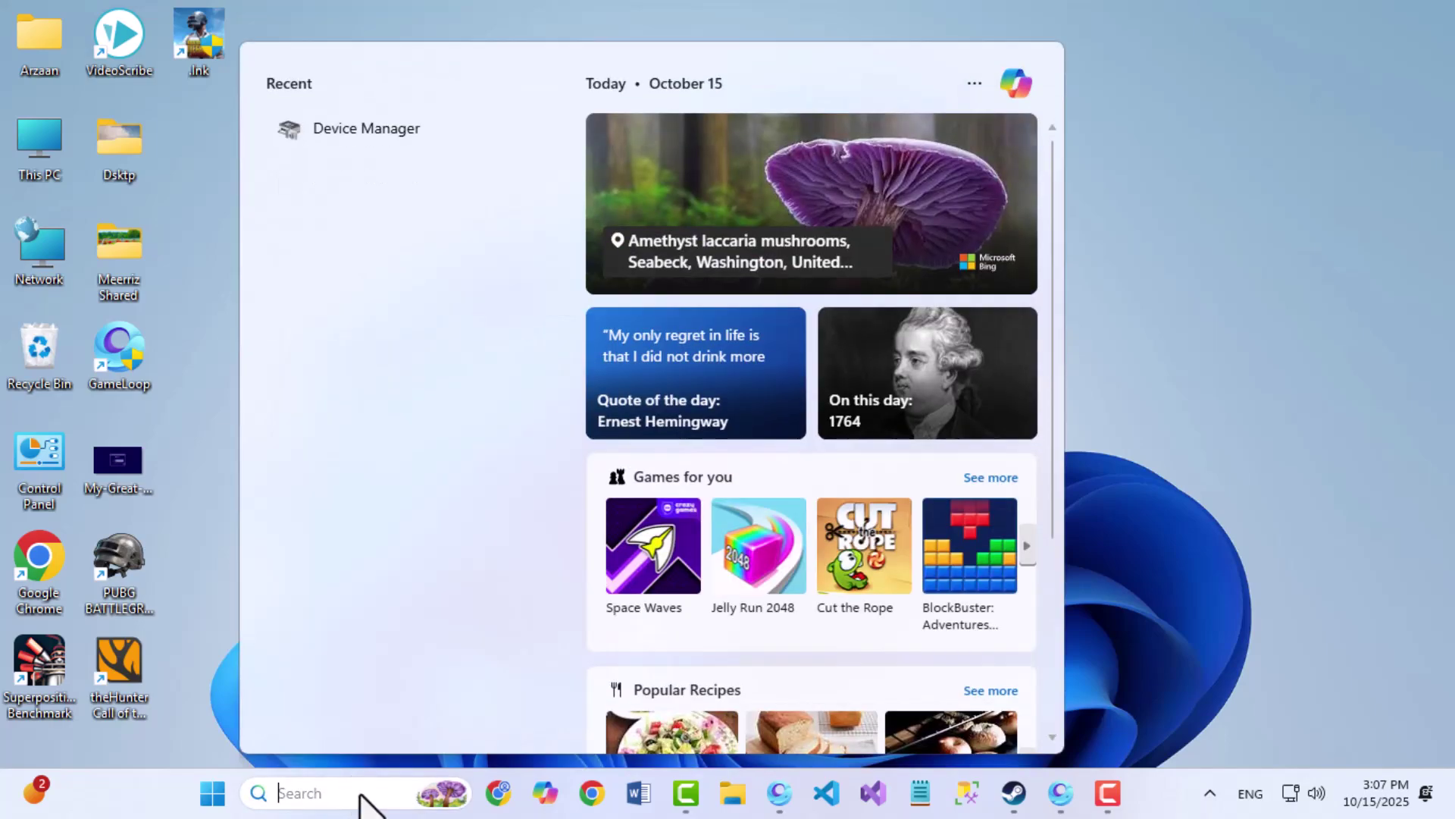
pyautogui.click(386, 140)
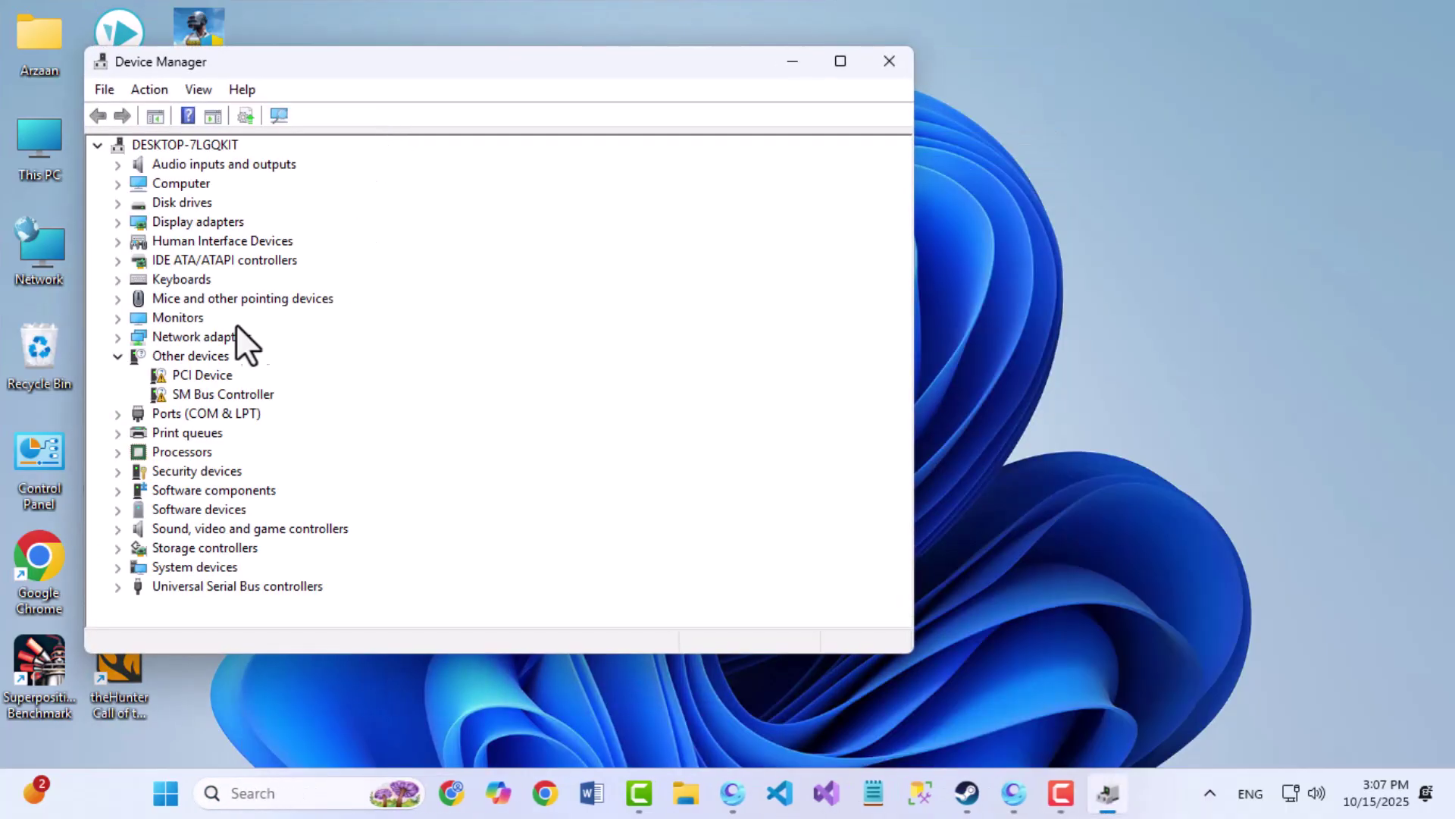
pyautogui.click(119, 337)
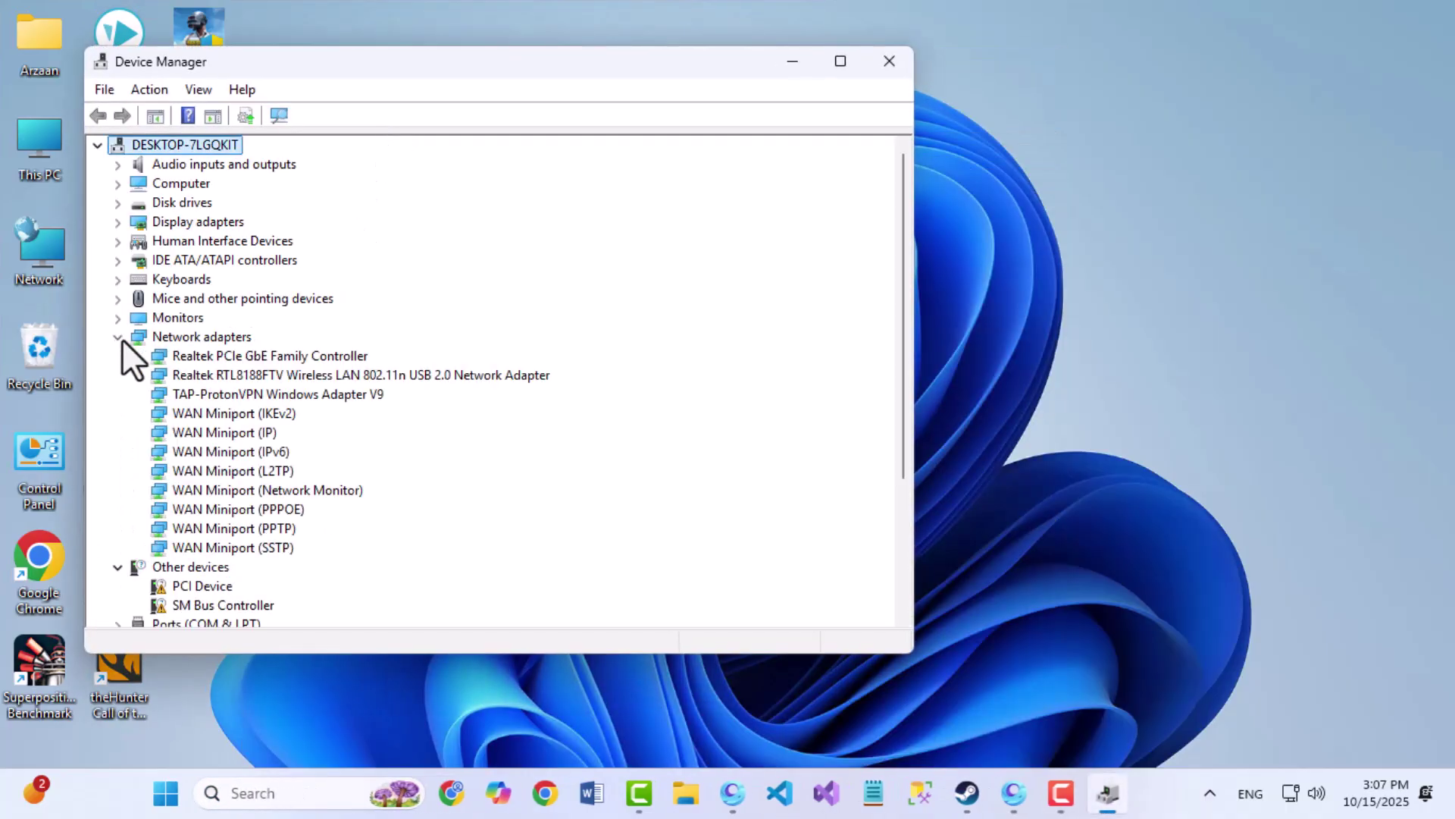
# Step: Disallow the computer from turning off the Realtek RTL8188FTV wireless adapter to save power, and close Device Manager
pyautogui.doubleClick(270, 376)
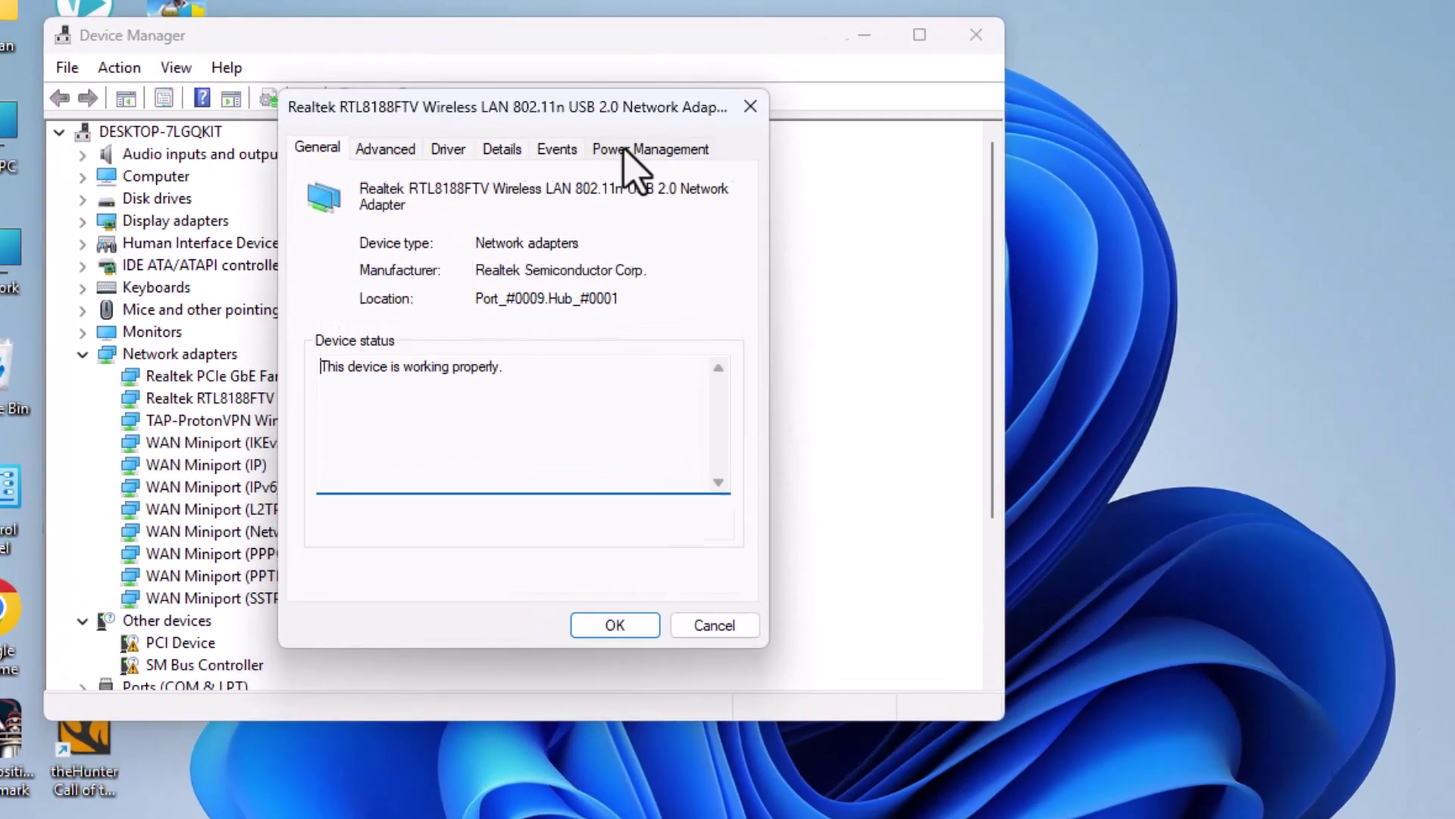
pyautogui.click(580, 161)
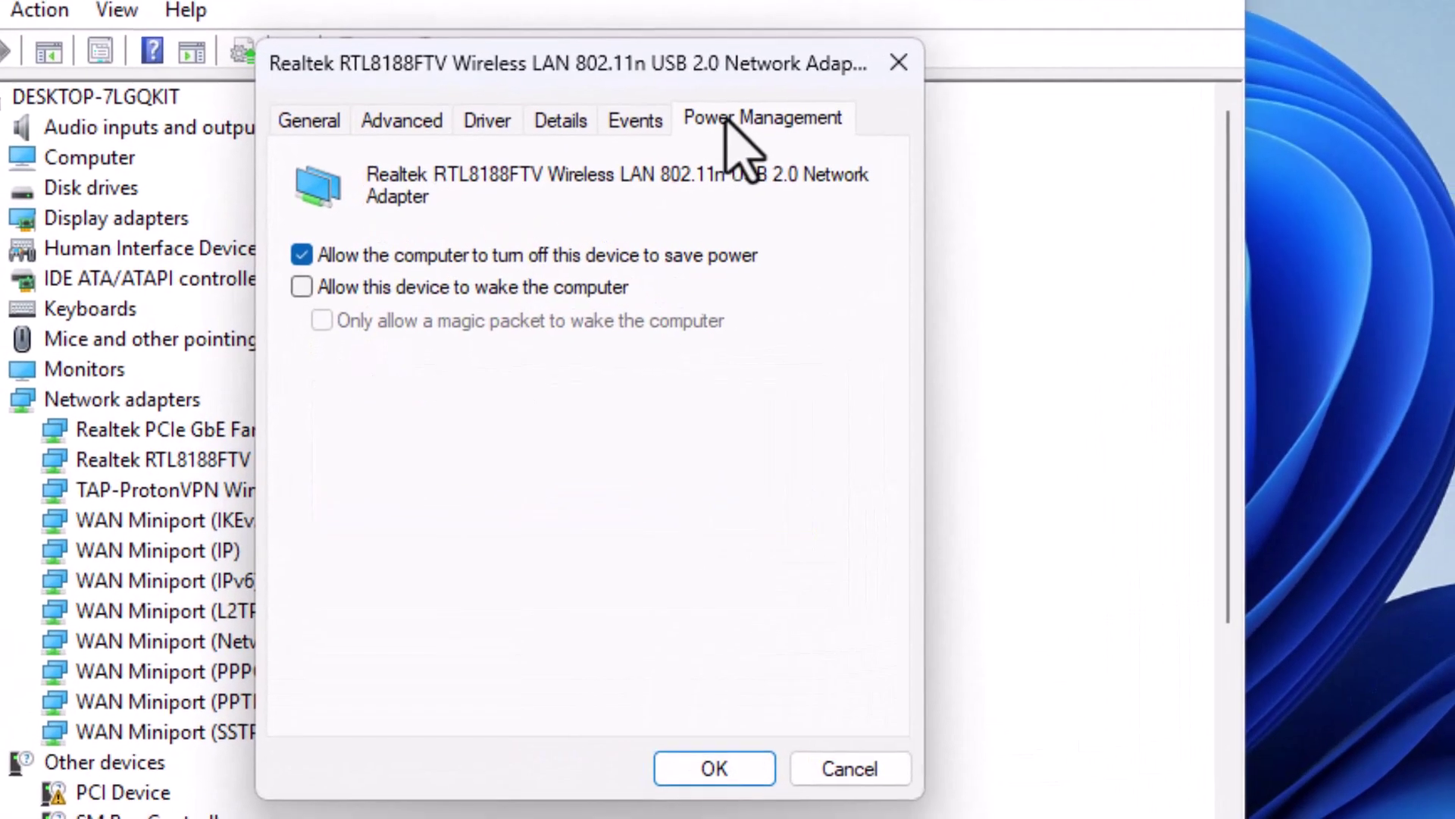
pyautogui.click(302, 255)
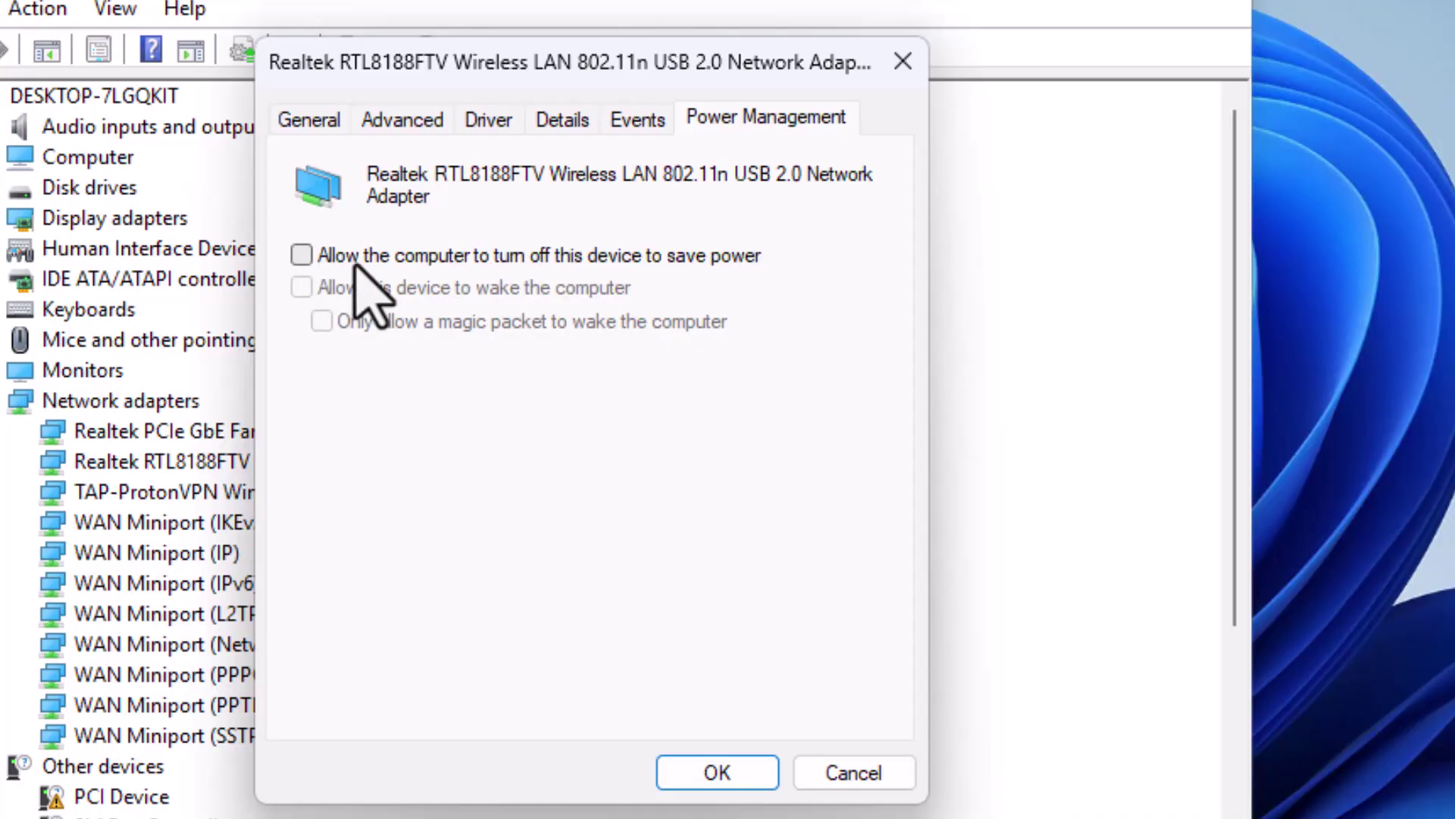
pyautogui.click(744, 775)
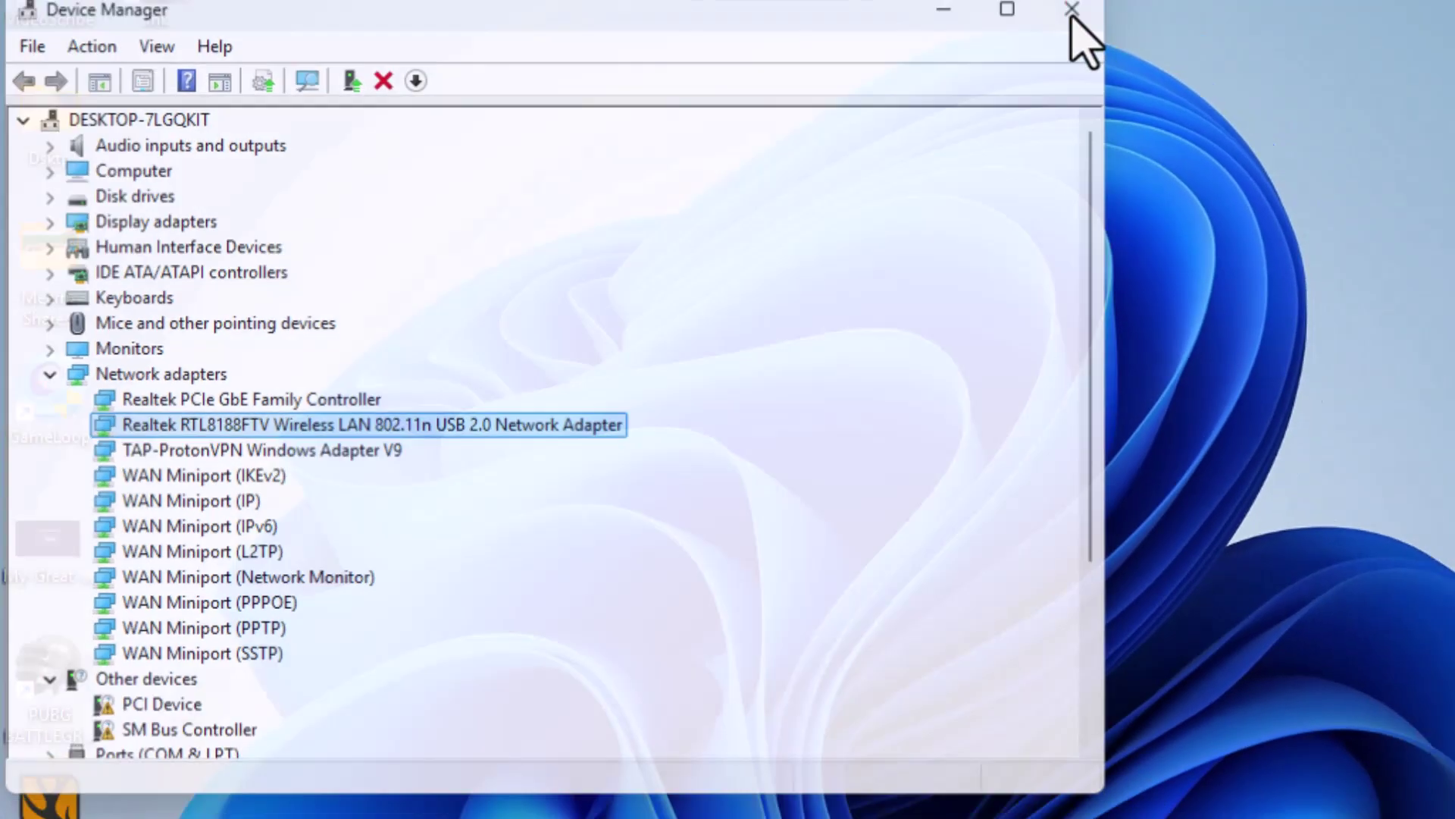
pyautogui.click(1227, 1)
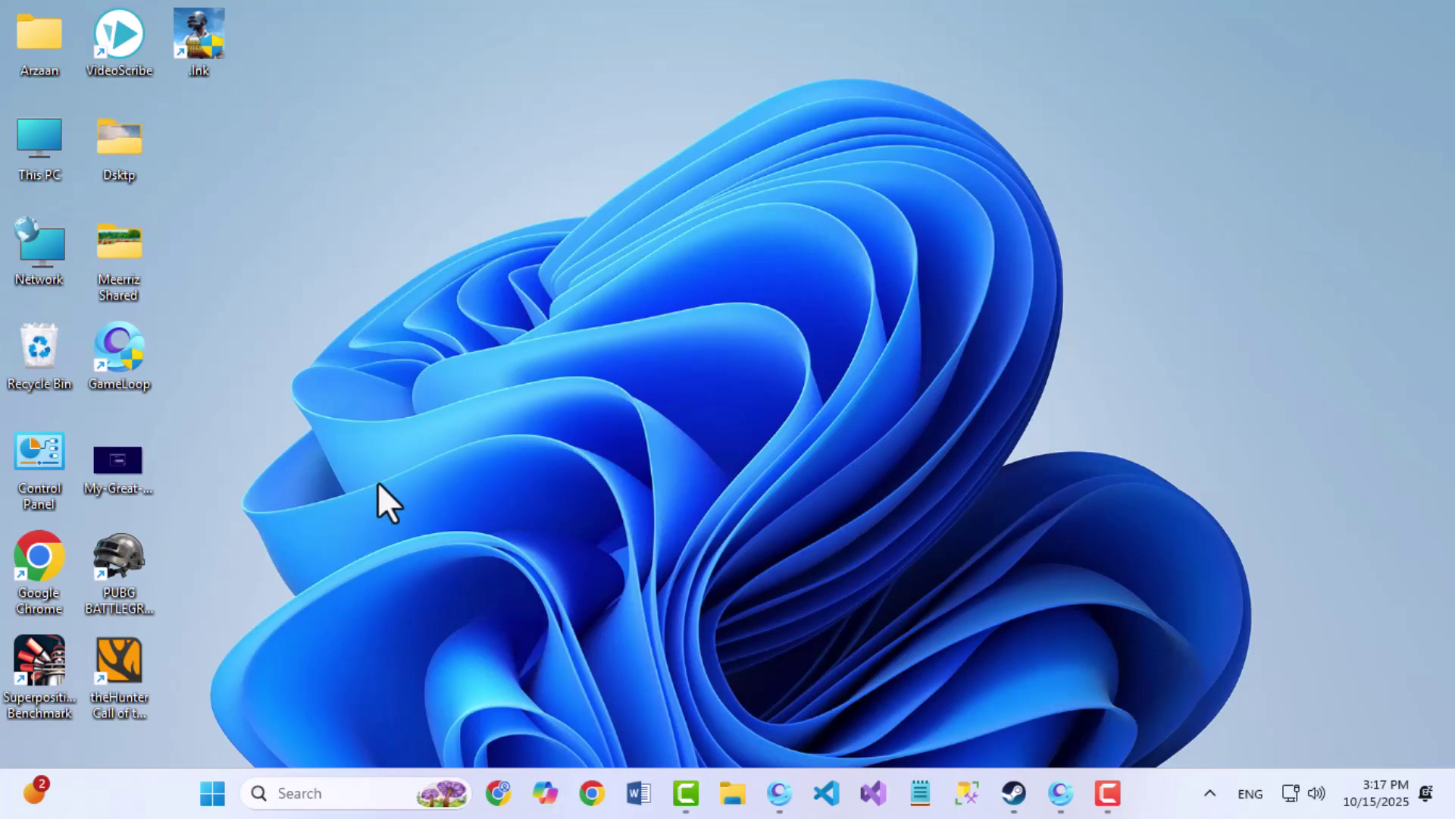
# Step: Search Windows for "network reset", open the Network reset settings and start the reset
pyautogui.click(313, 793)
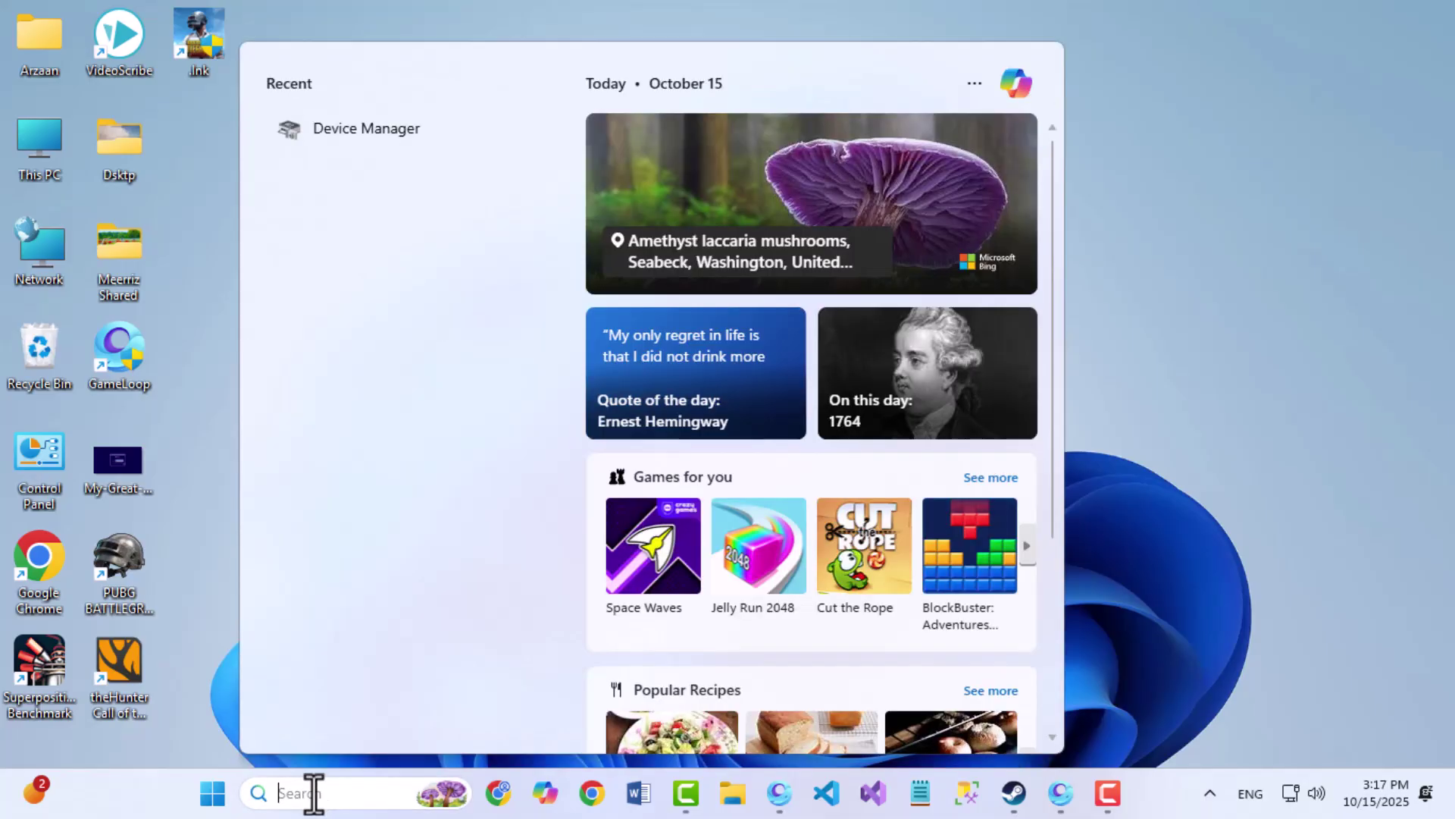
pyautogui.write('network reset')
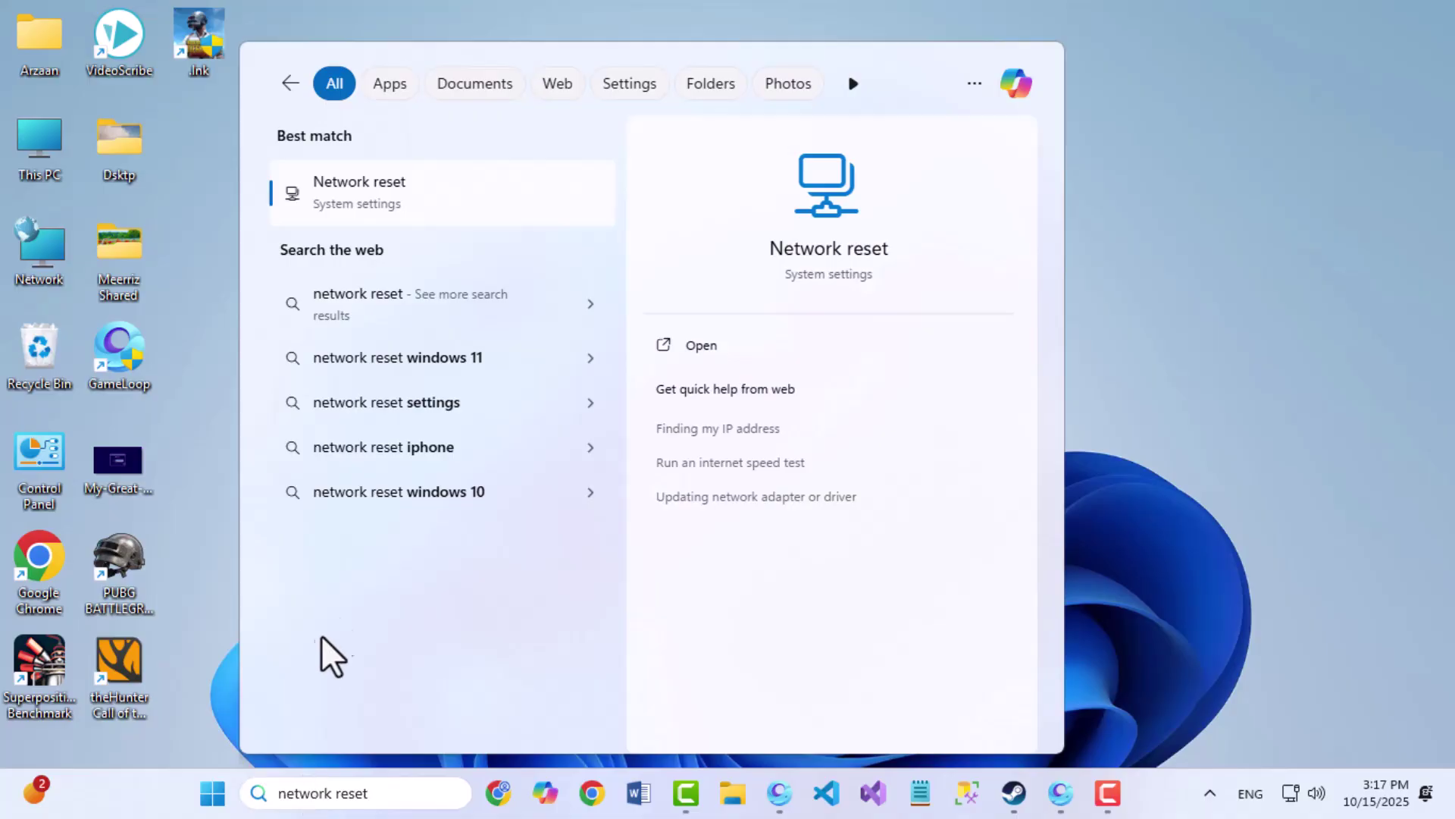
pyautogui.click(366, 215)
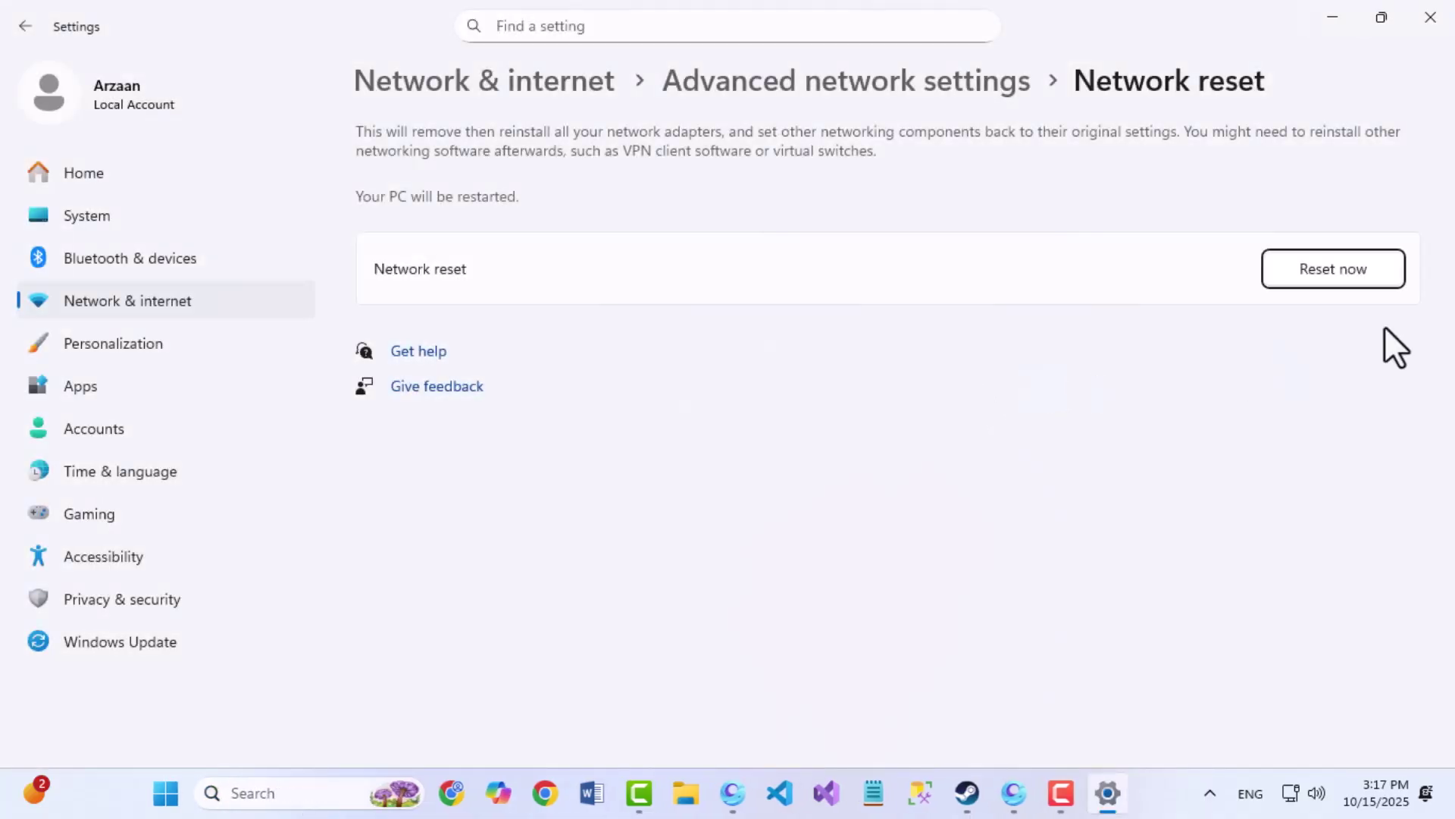
pyautogui.click(1335, 274)
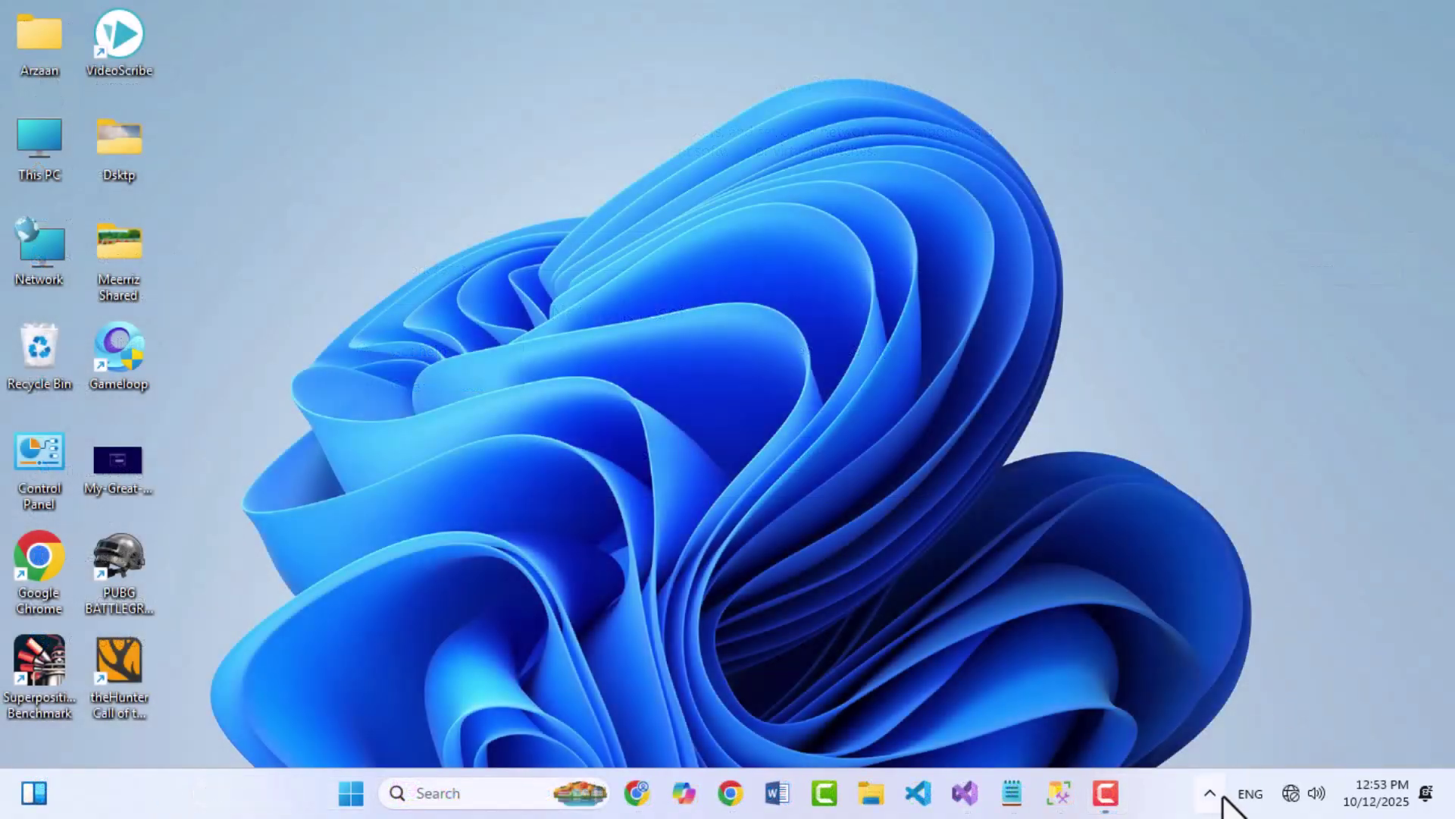
# Step: View the list of available Wi-Fi networks in quick settings and dismiss it
pyautogui.click(1295, 793)
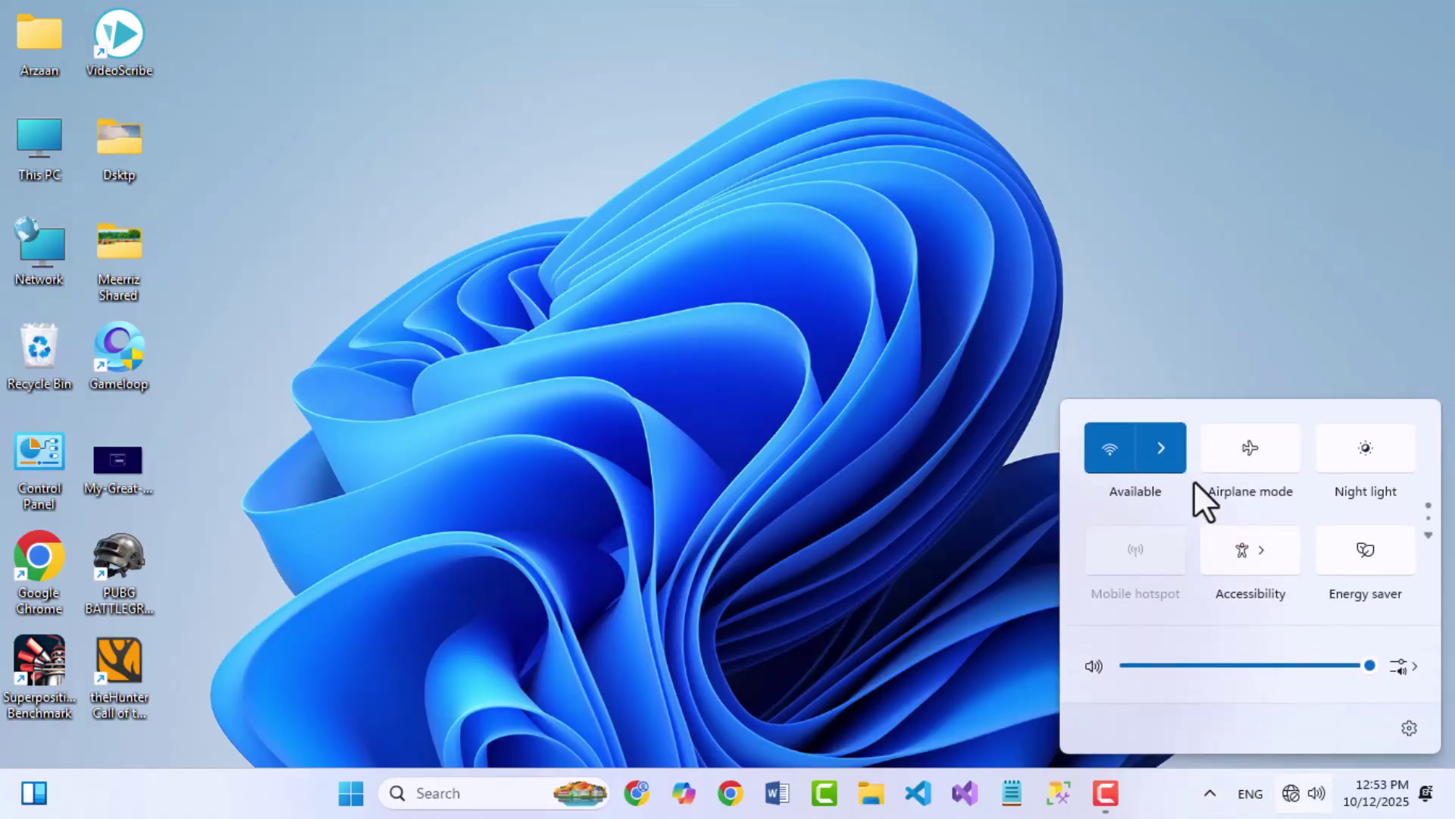
pyautogui.click(1169, 443)
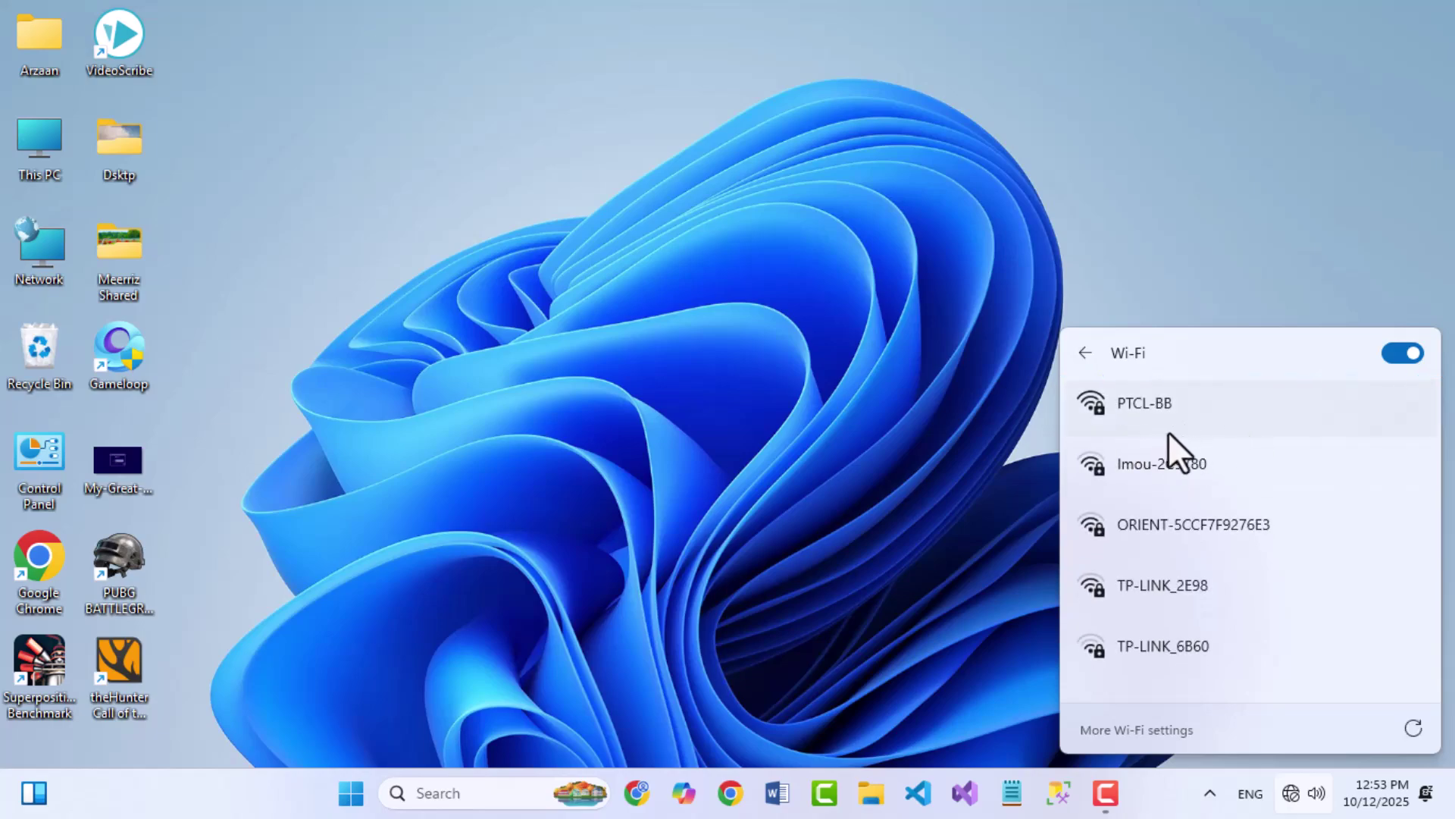
pyautogui.click(798, 362)
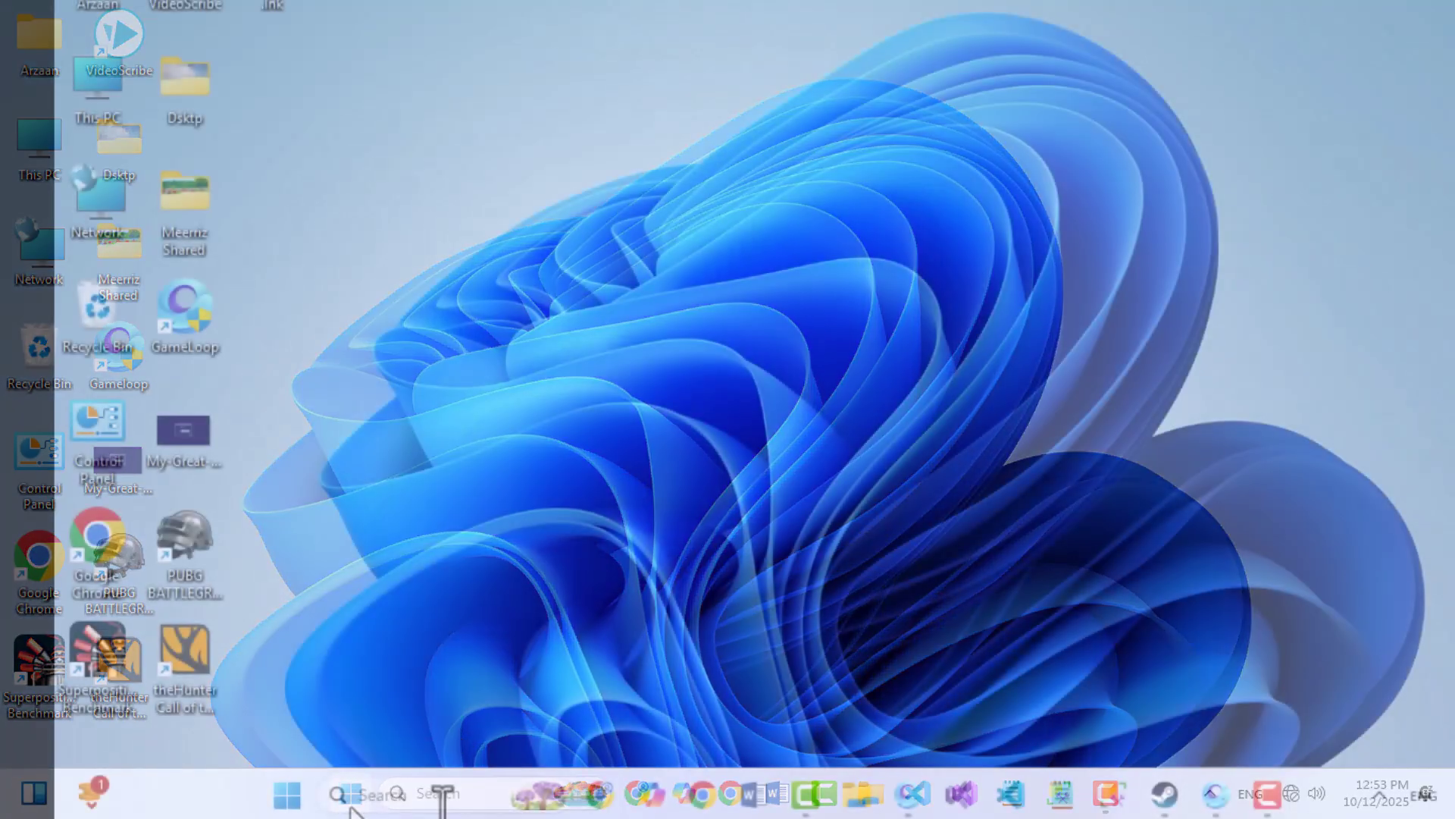
# Step: Display the Start context menu's options for signing out, sleeping, shutting down or restarting the PC
pyautogui.click(420, 794)
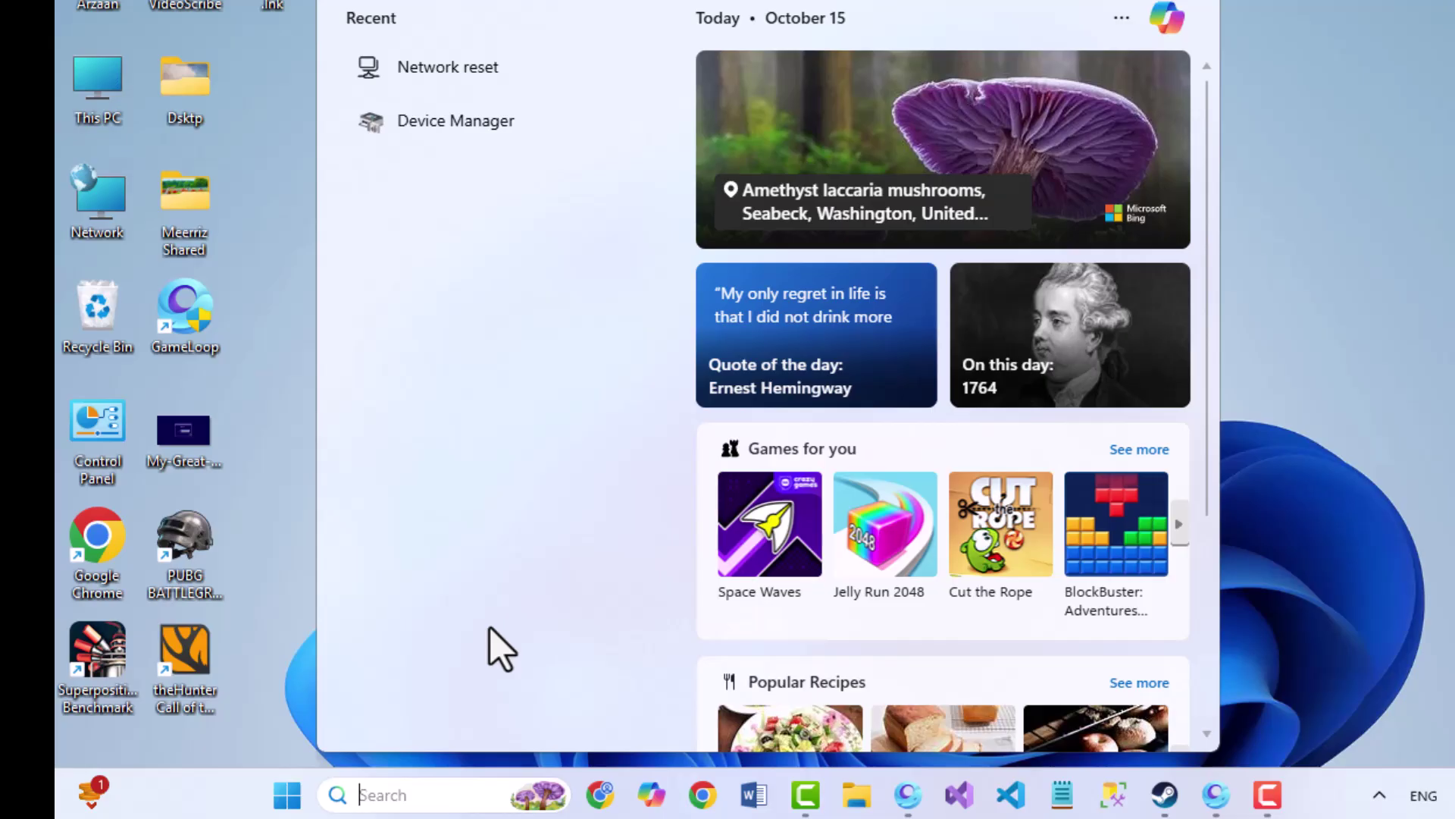
pyautogui.rightClick(286, 794)
pyautogui.moveTo(375, 697)
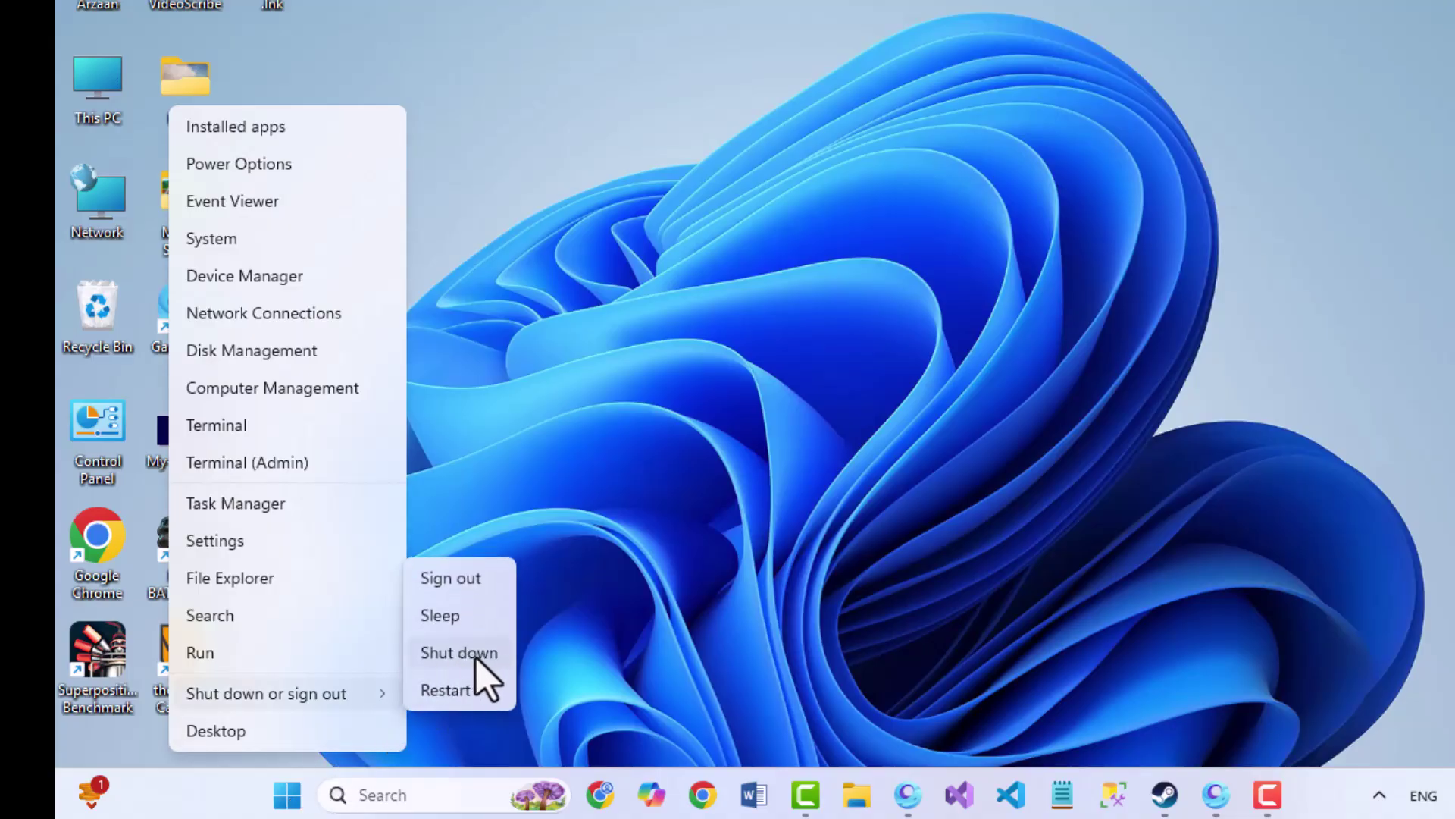
pyautogui.click(575, 665)
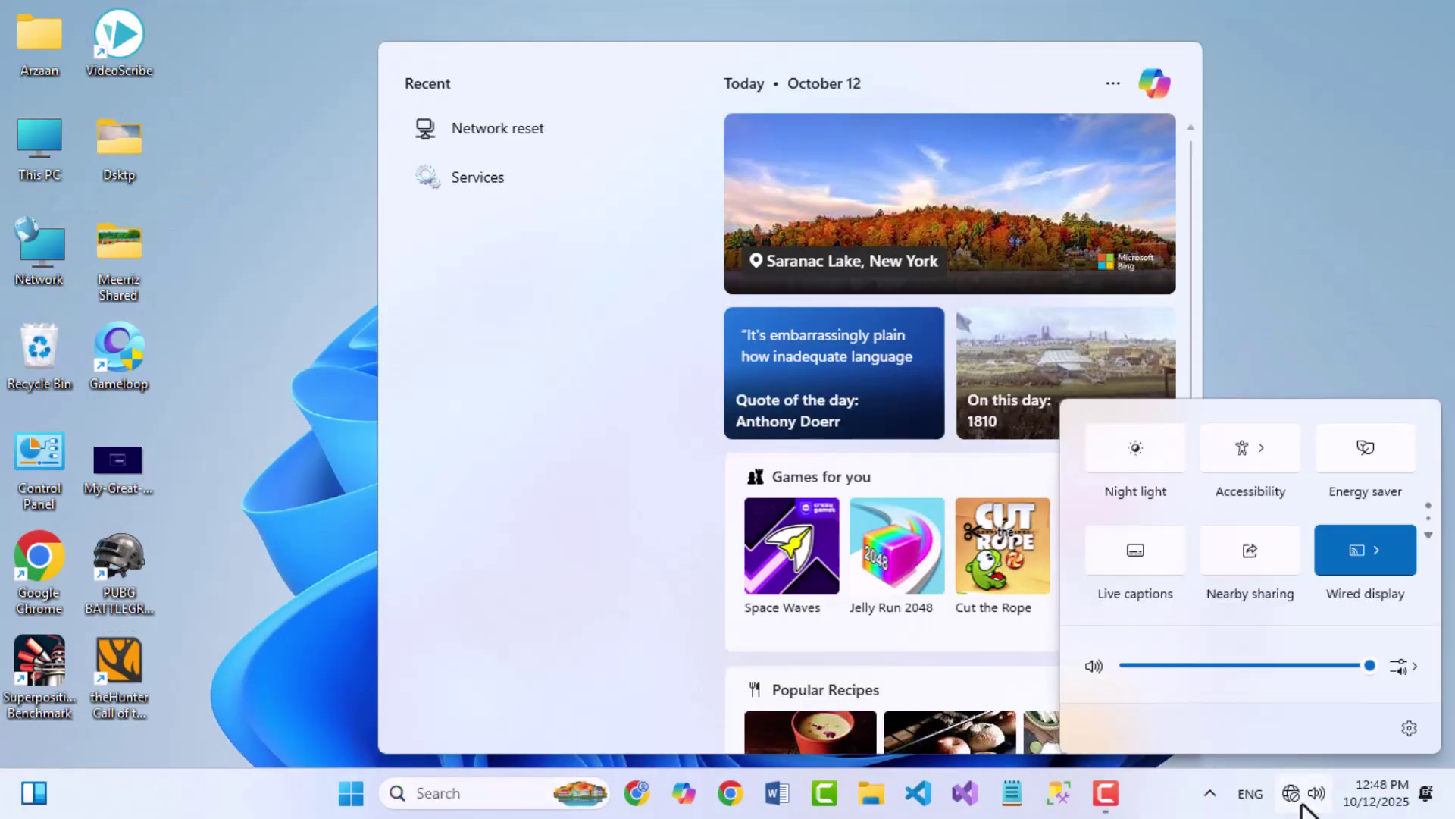
# Step: Launch the network troubleshooter from the taskbar's network icon and review its Ethernet recommendations in Get Help
pyautogui.rightClick(1291, 793)
pyautogui.click(1259, 699)
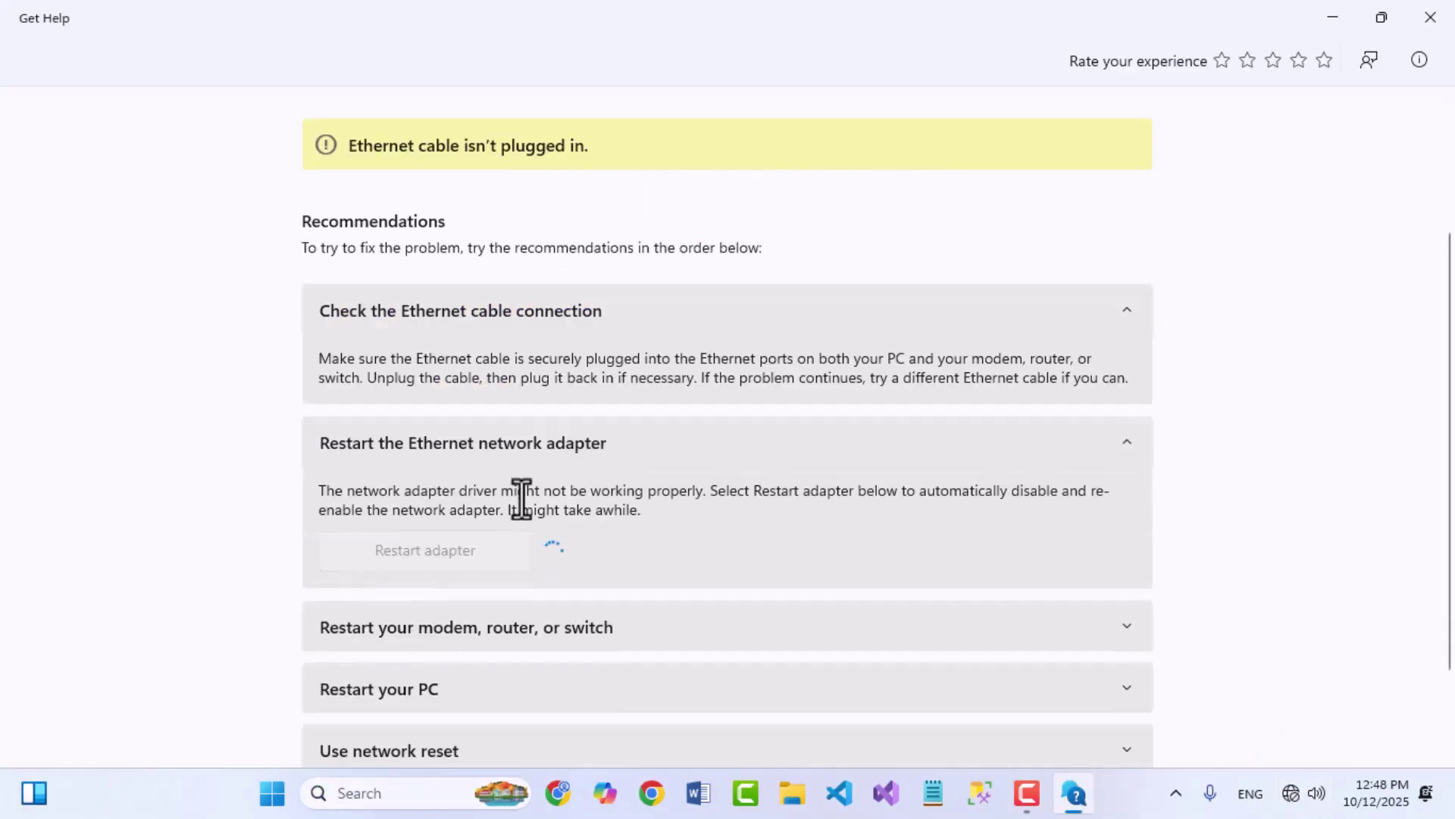
pyautogui.scroll(-2, 687, 370)
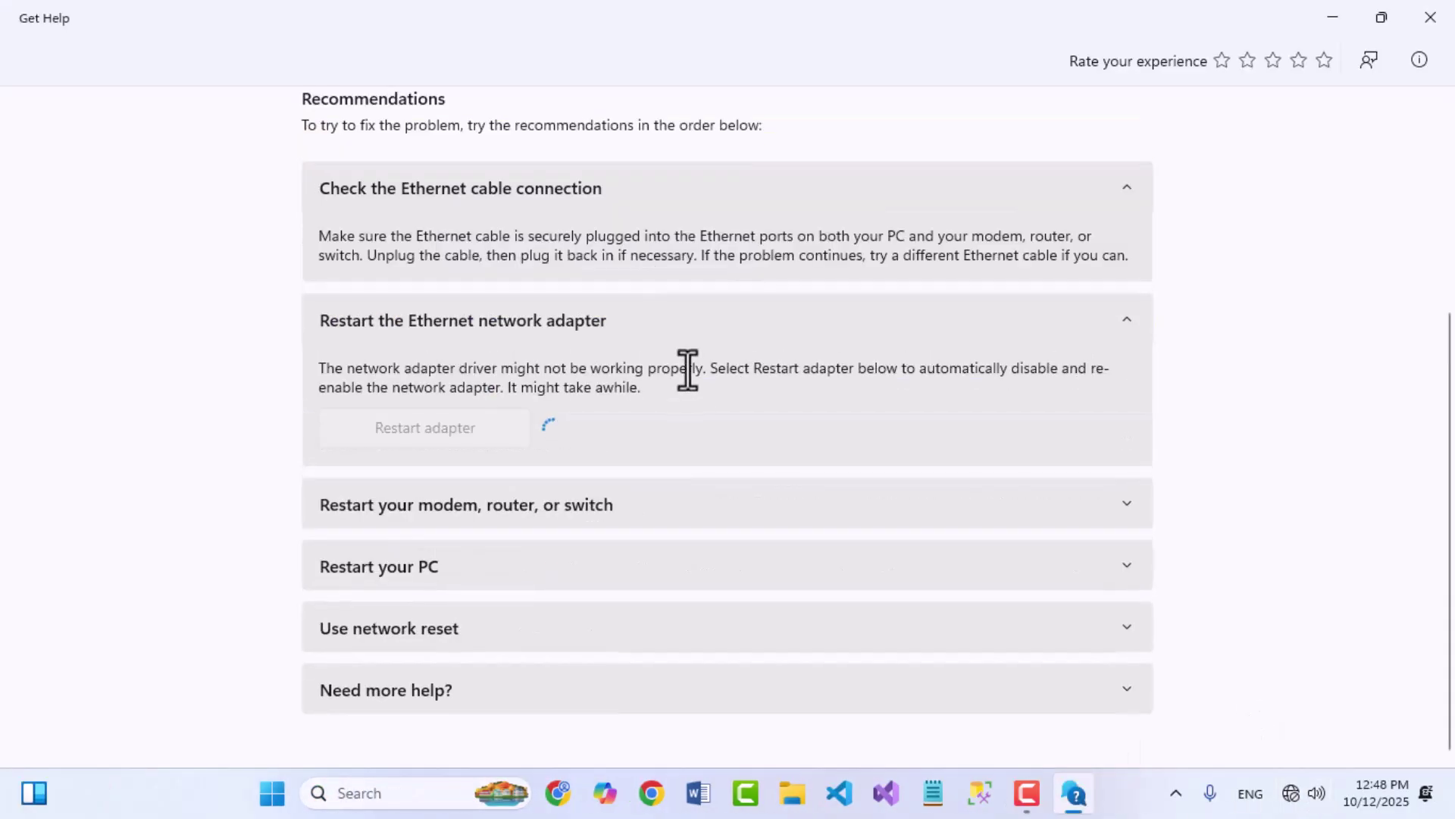
# Step: Restart the WLAN AutoConfig service and connect to the PTCL-BB Wi-Fi network by submitting its password
pyautogui.click(1293, 793)
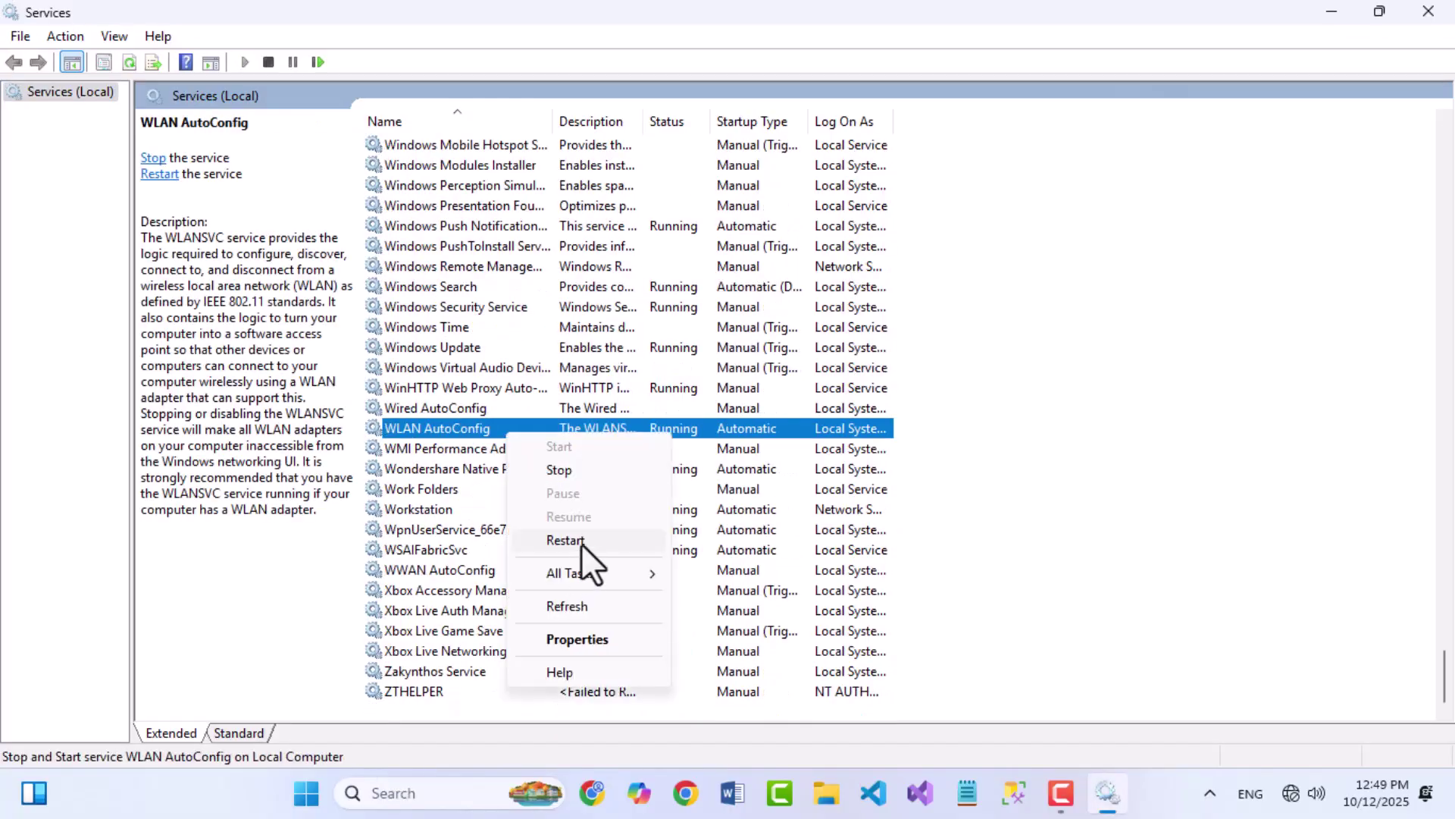
pyautogui.click(581, 543)
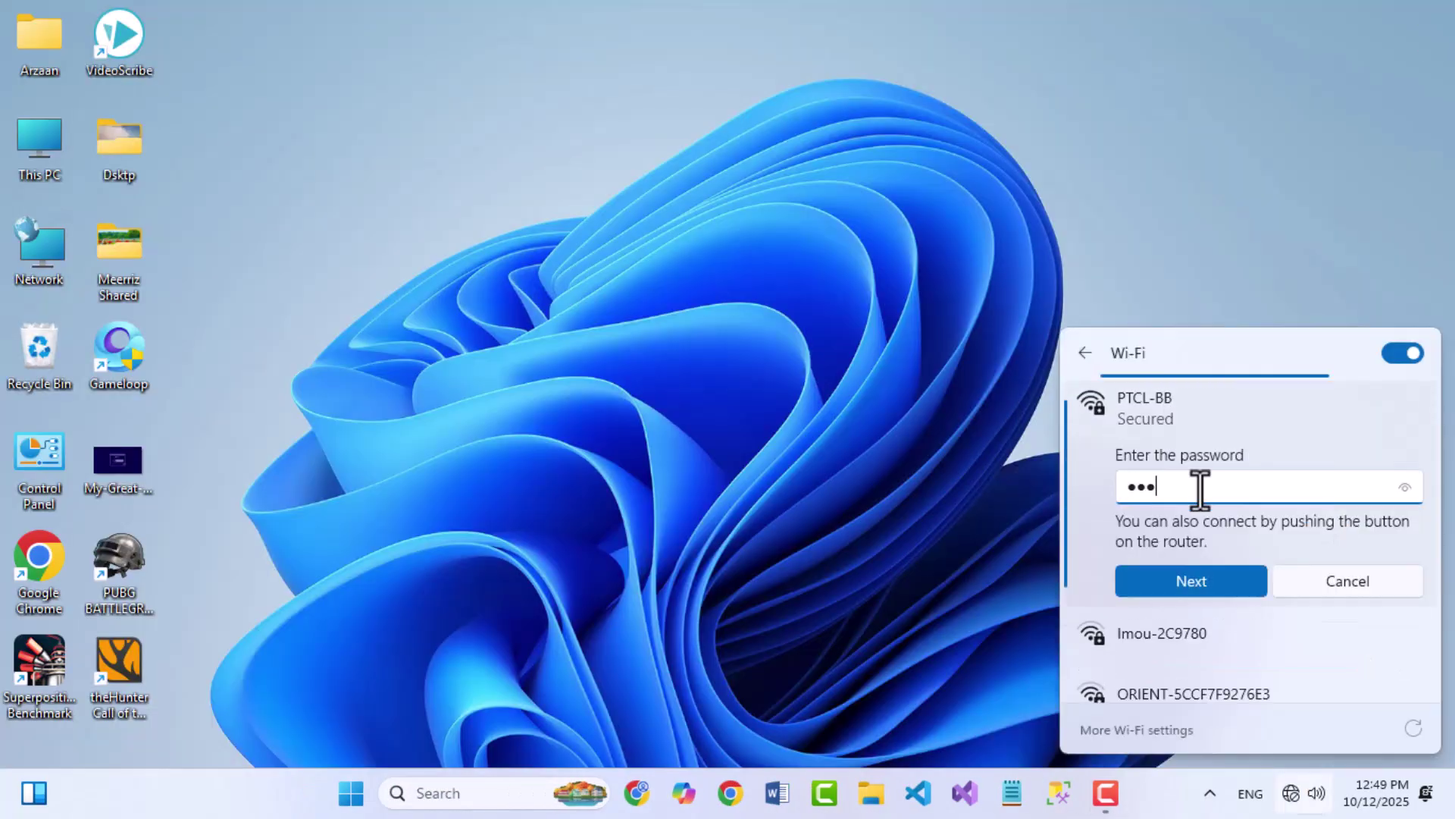
pyautogui.press('Return')
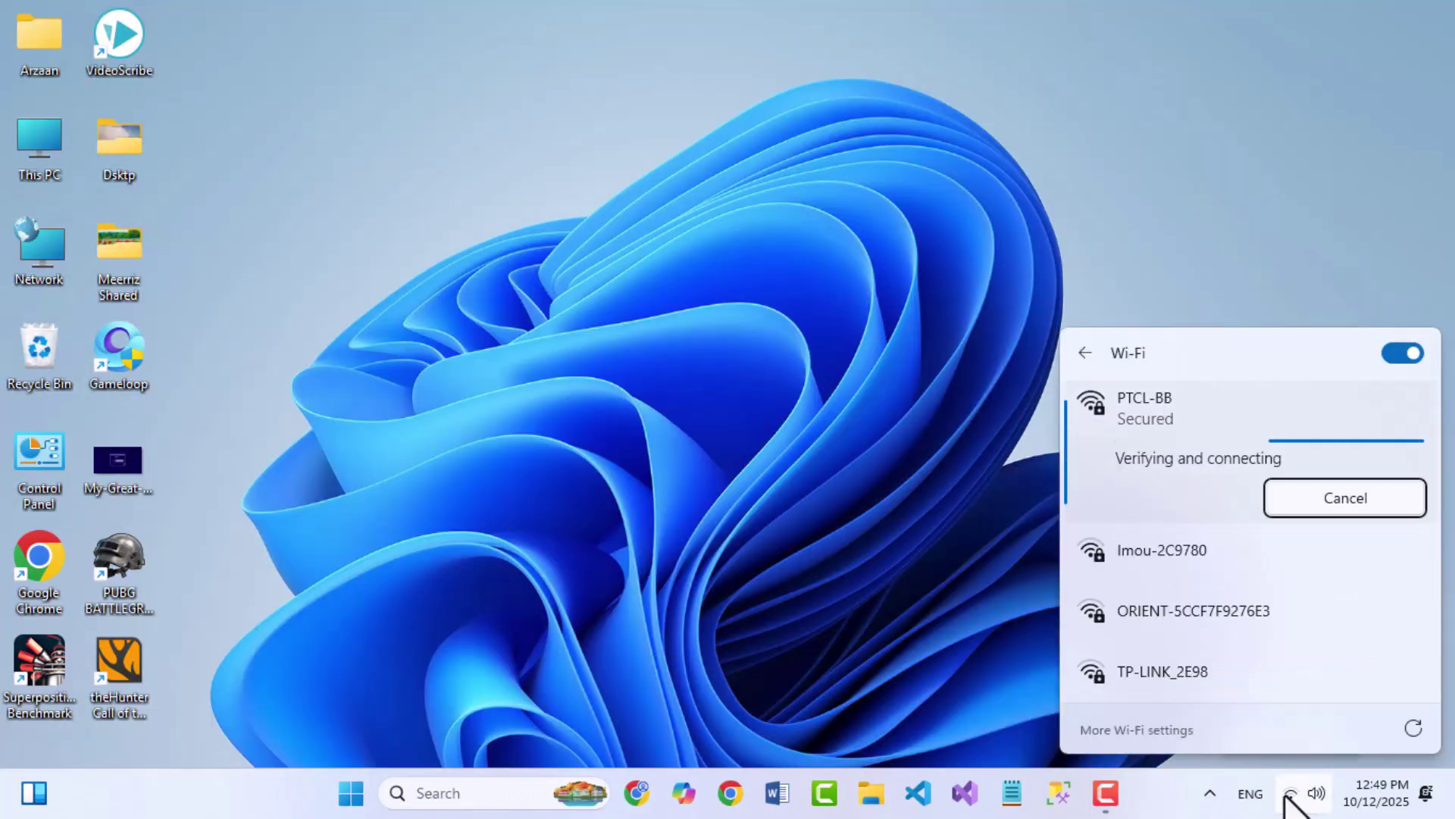
# Step: Submit the PTCL-BB Wi-Fi password and open the Realtek RTL8188FTV wireless adapter's properties in Device Manager
pyautogui.click(855, 448)
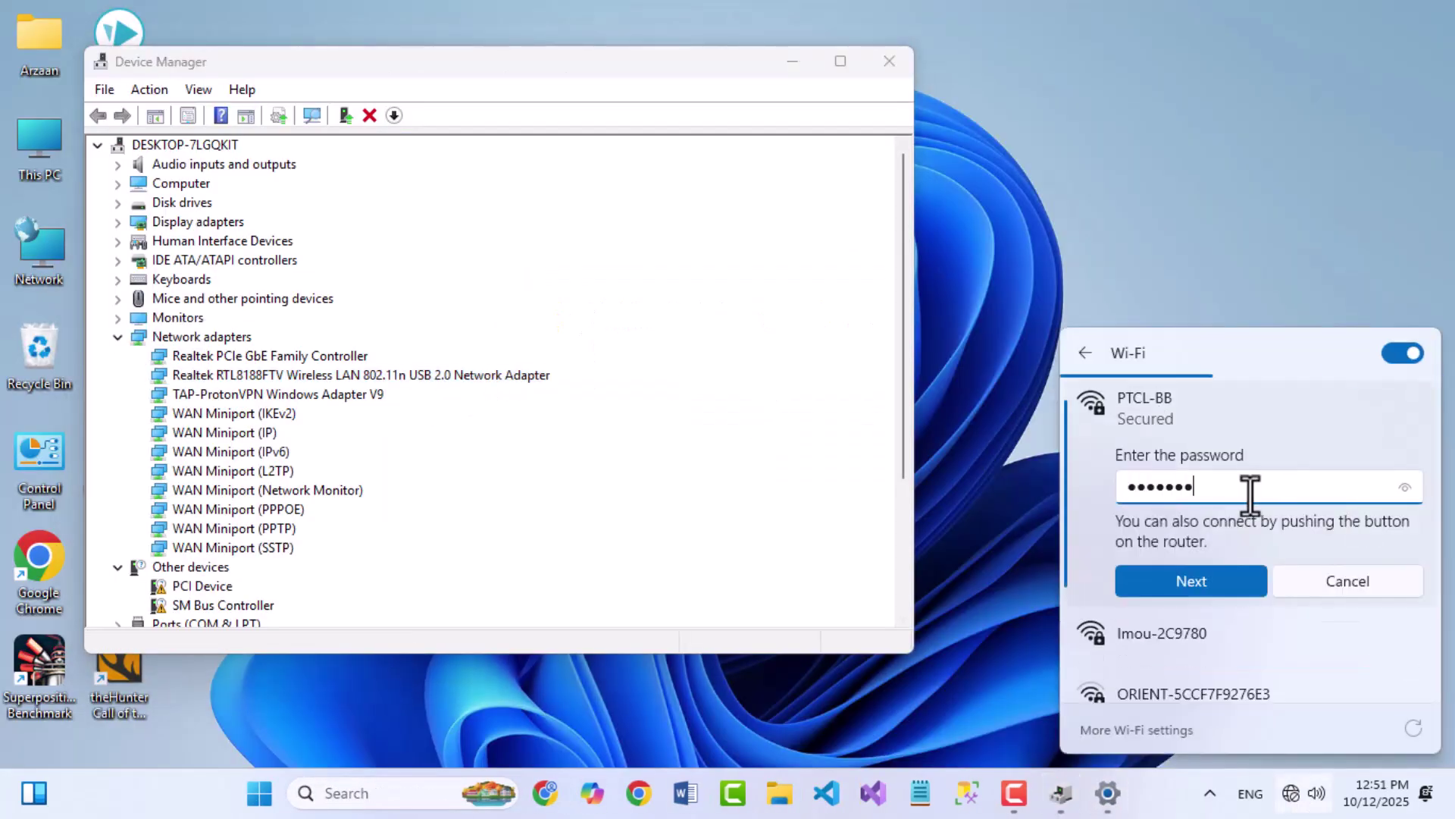
pyautogui.press('Return')
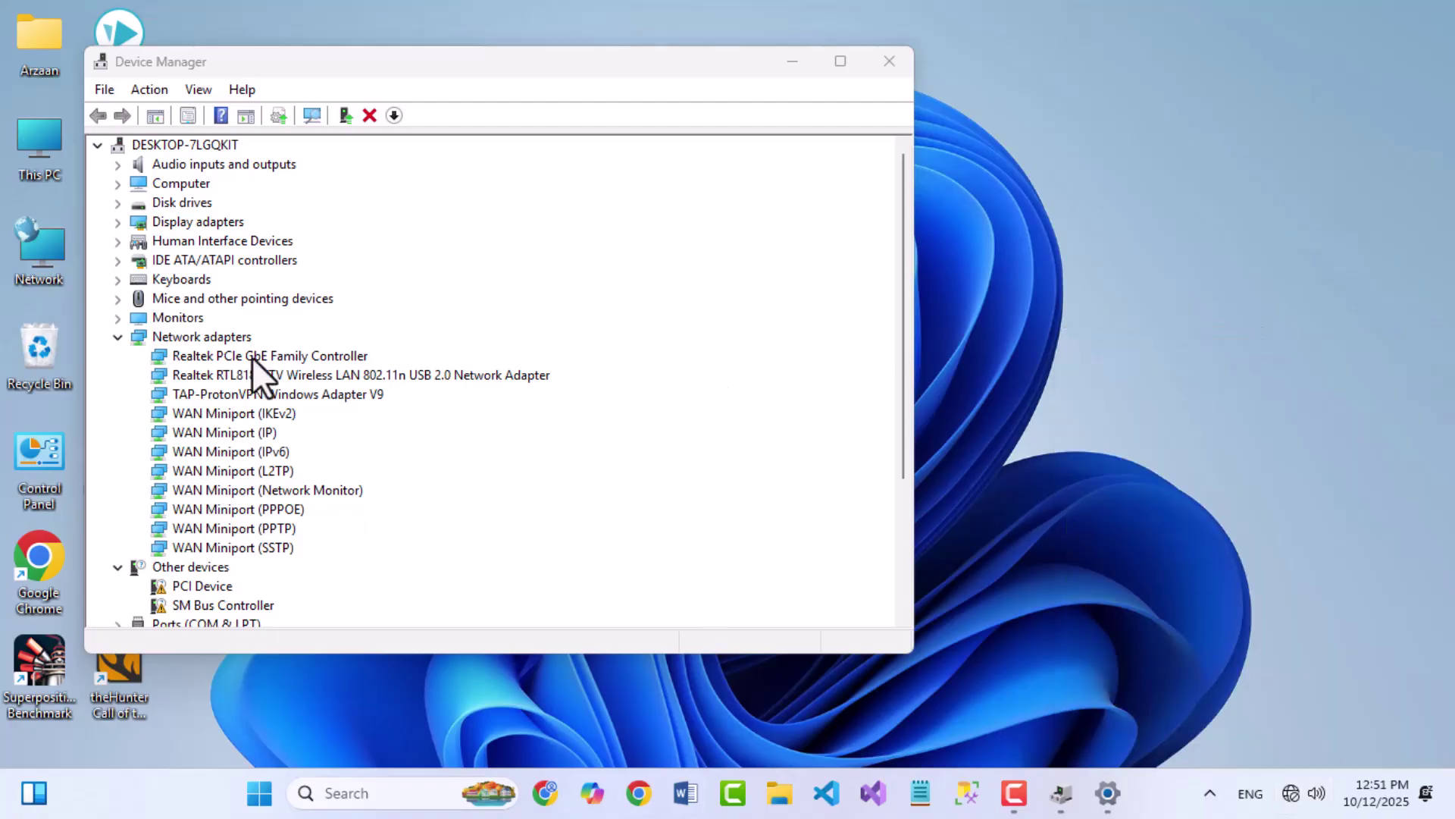
pyautogui.doubleClick(260, 374)
pyautogui.click(576, 569)
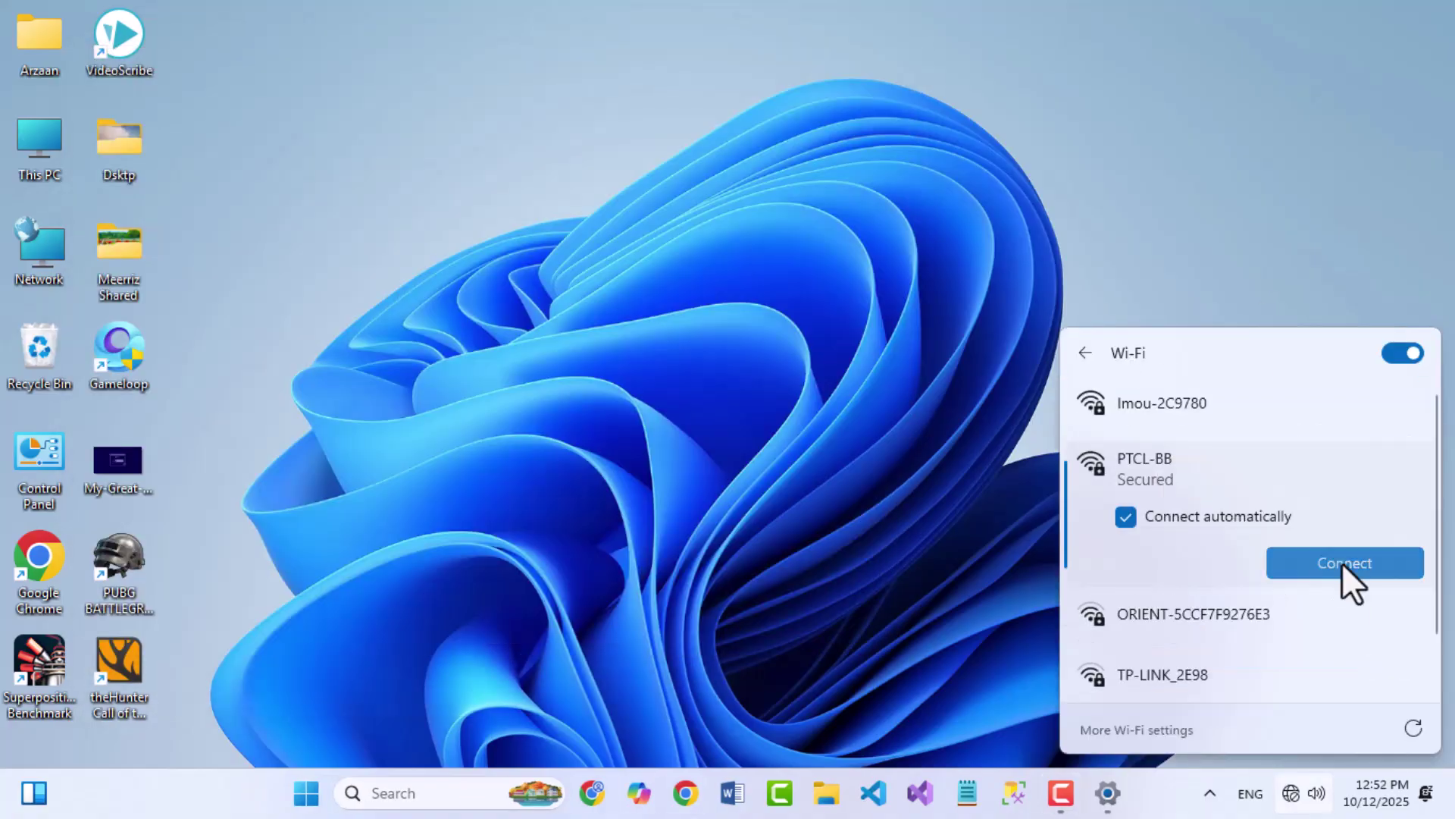
# Step: Connect to the PTCL-BB Wi-Fi network with automatic connection enabled
pyautogui.click(1341, 563)
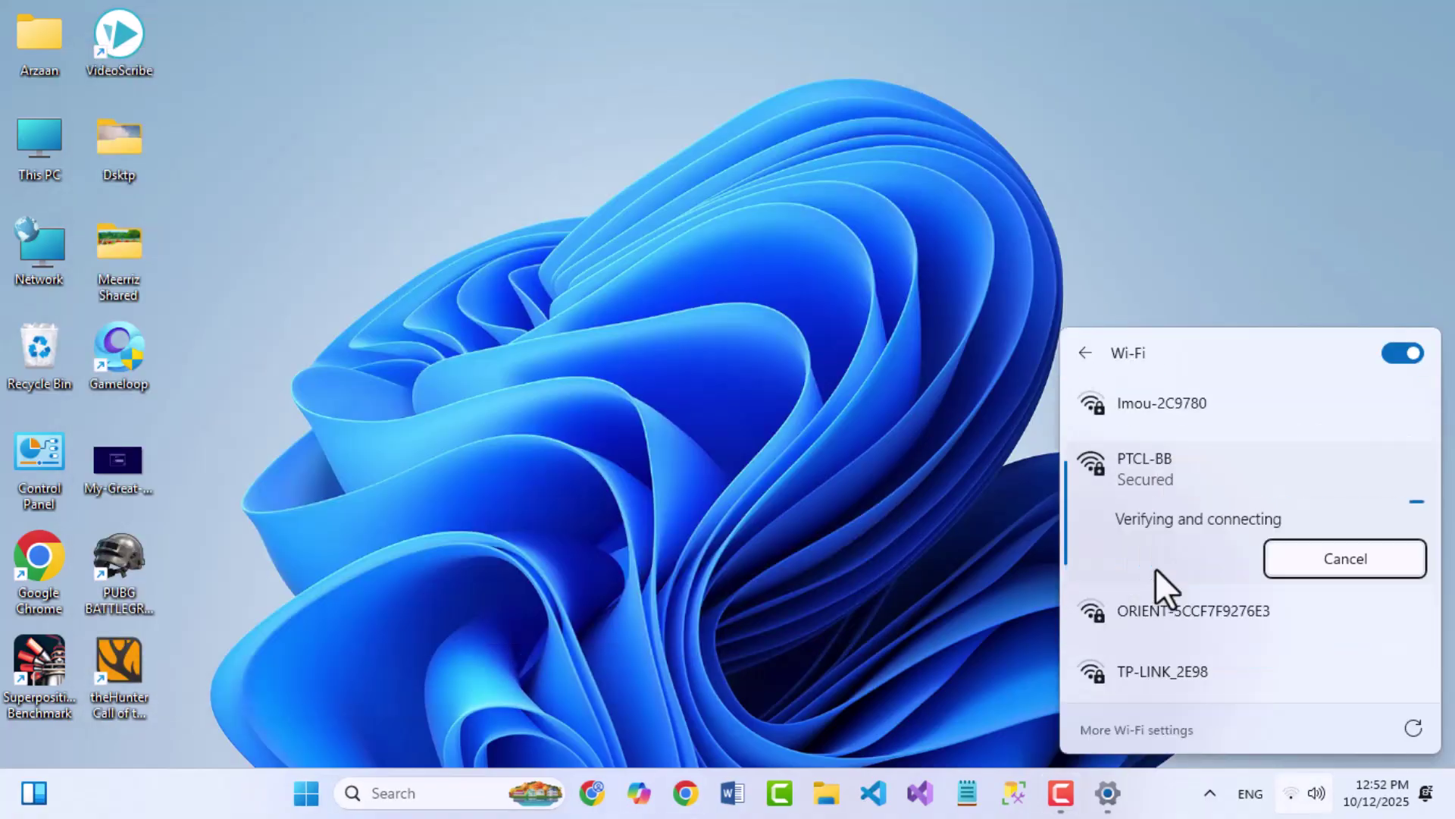
pyautogui.click(383, 792)
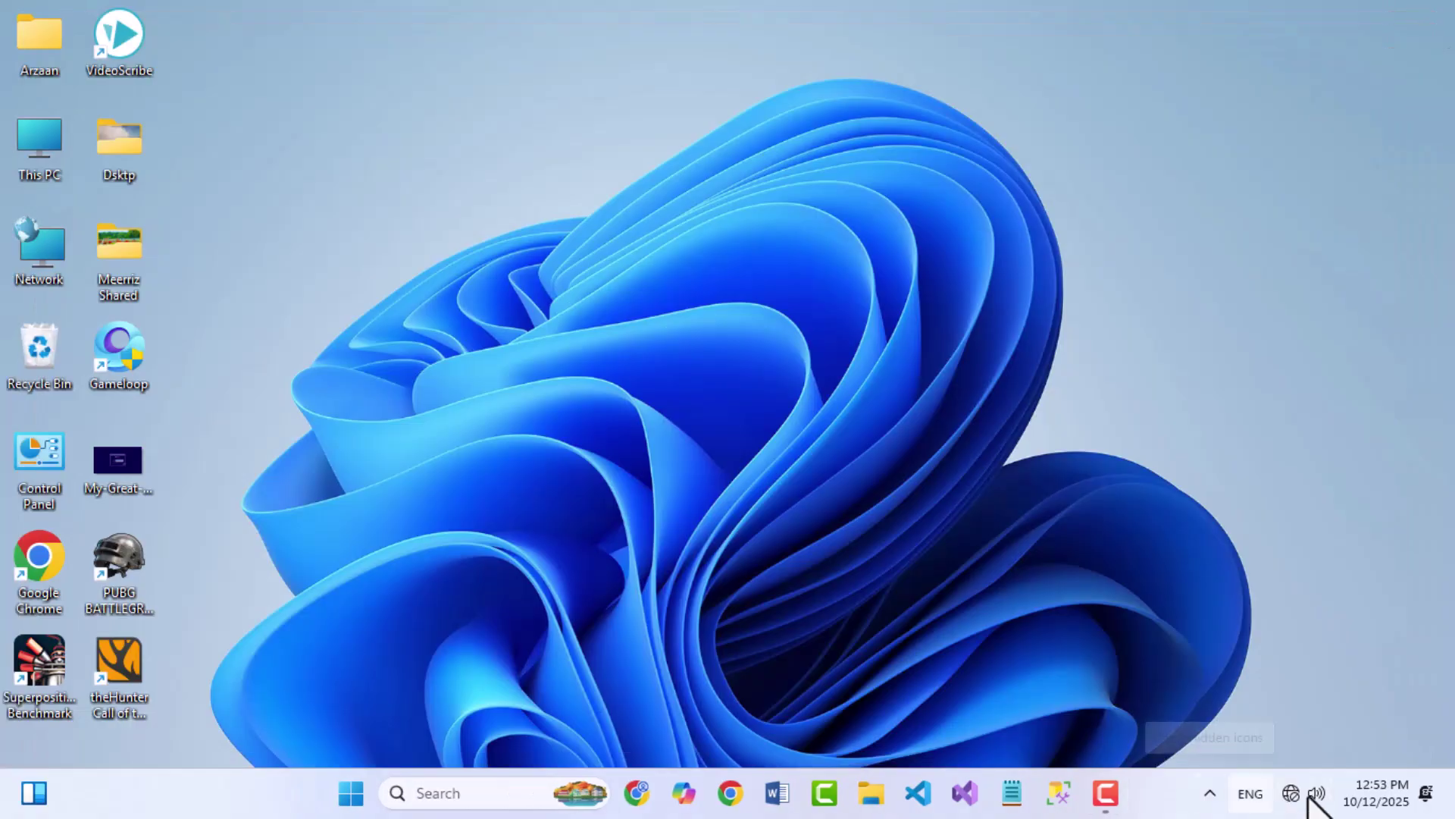
pyautogui.rightClick(350, 793)
pyautogui.moveTo(447, 702)
pyautogui.click(883, 708)
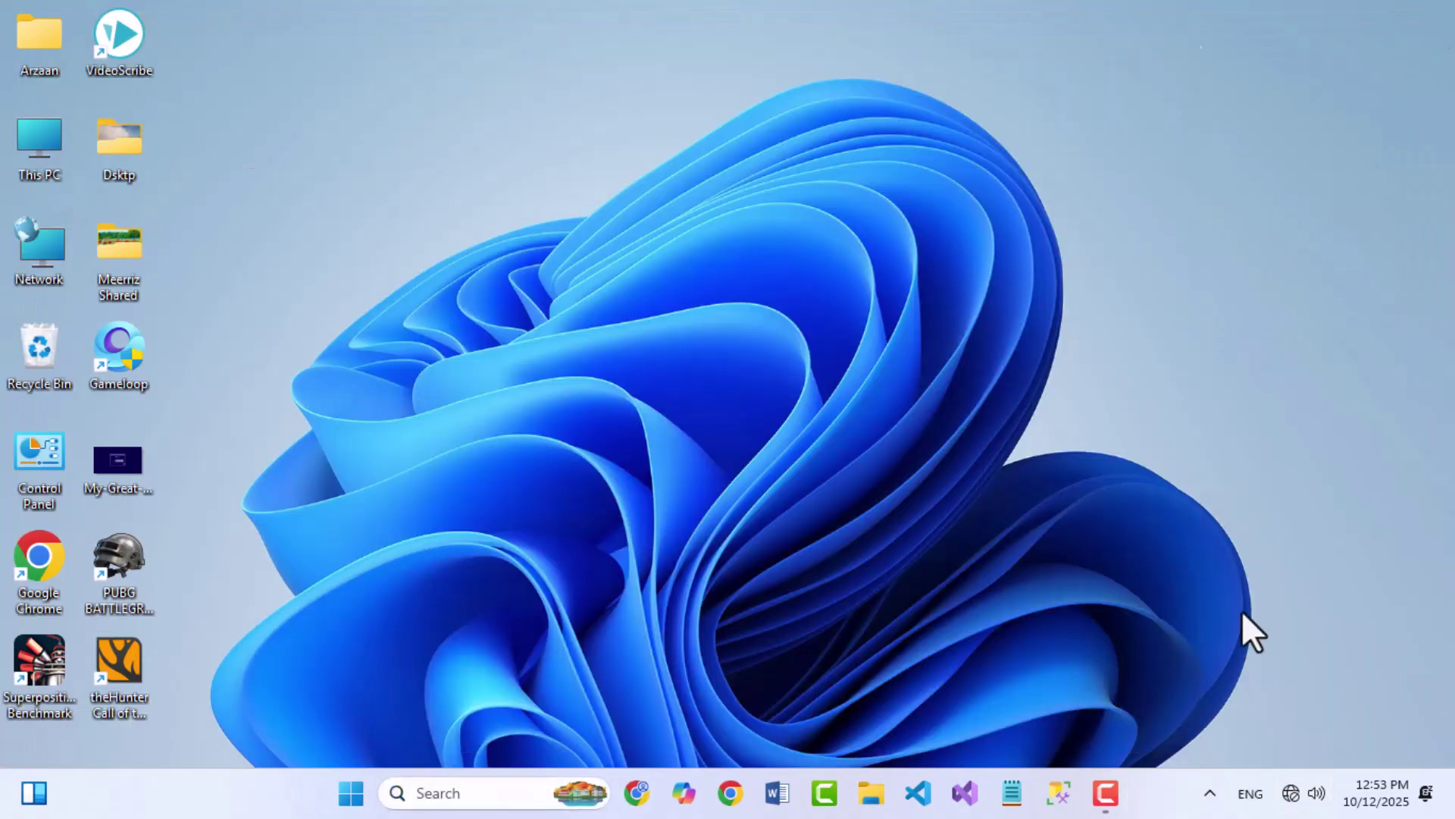